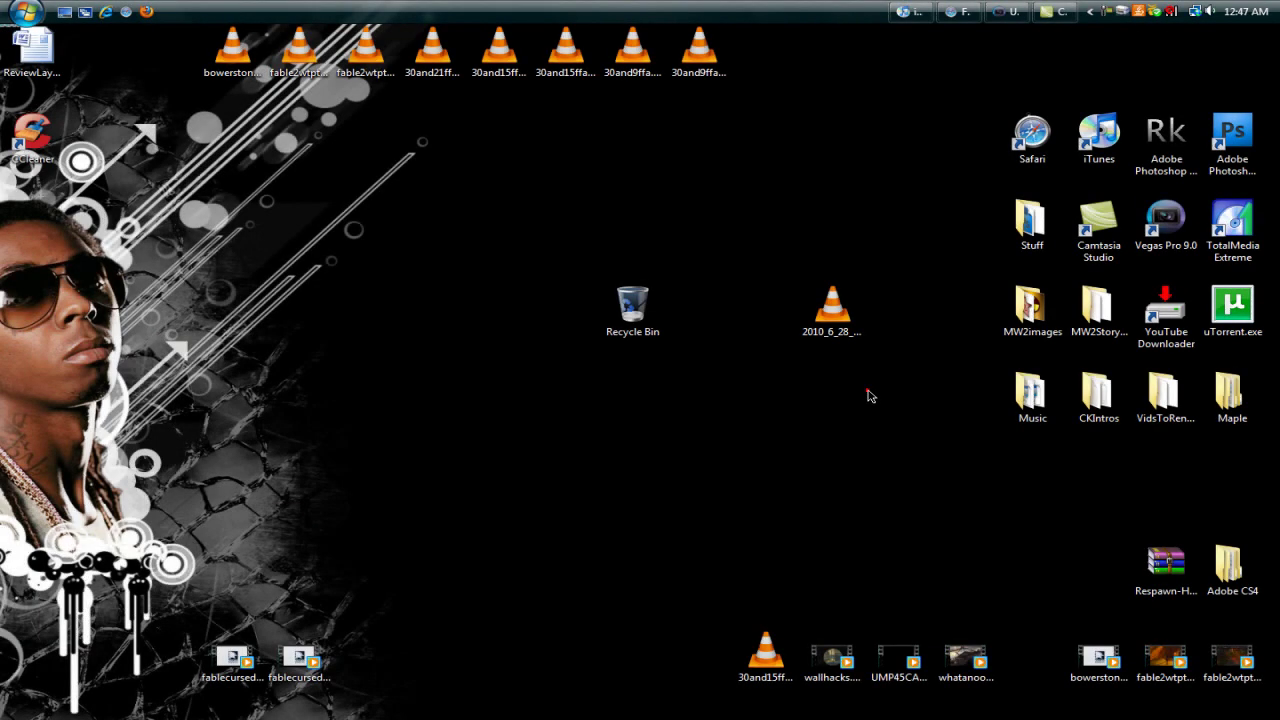
Step: Clear the desktop icon selection and restore the Vegas Pro window
click(867, 392)
click(656, 318)
click(416, 242)
mouse_move(1000, 6)
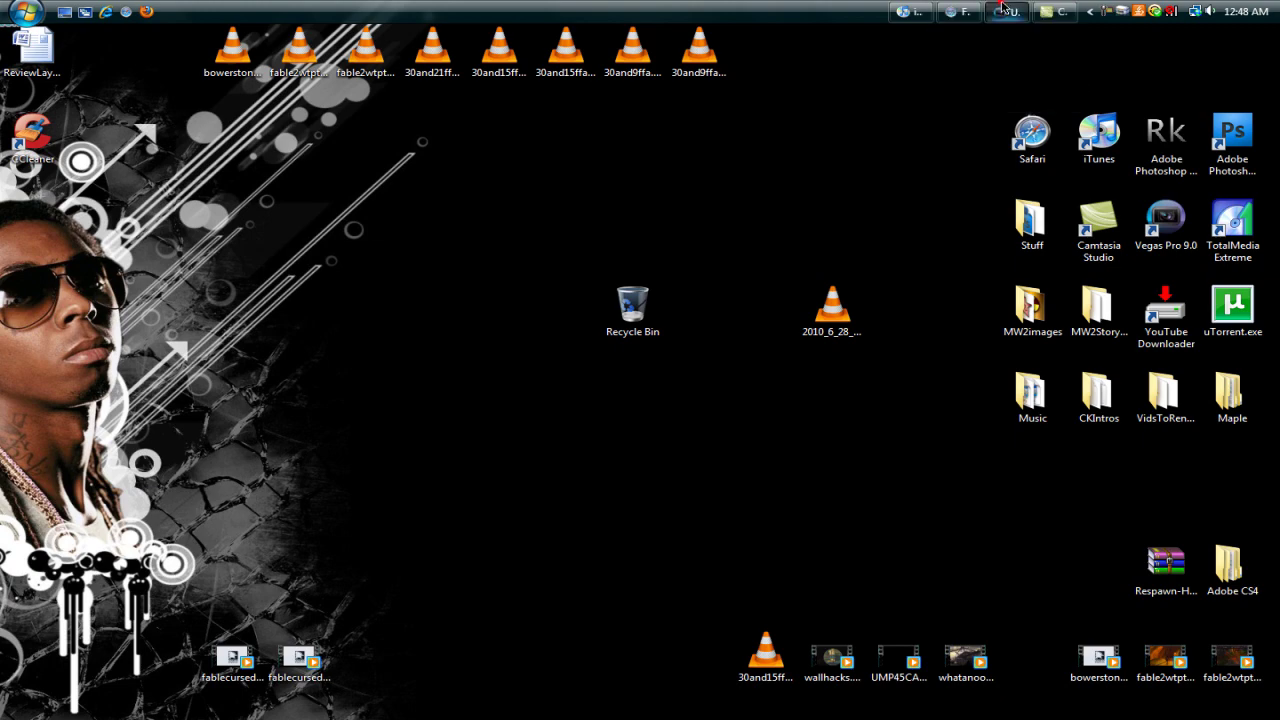
click(941, 67)
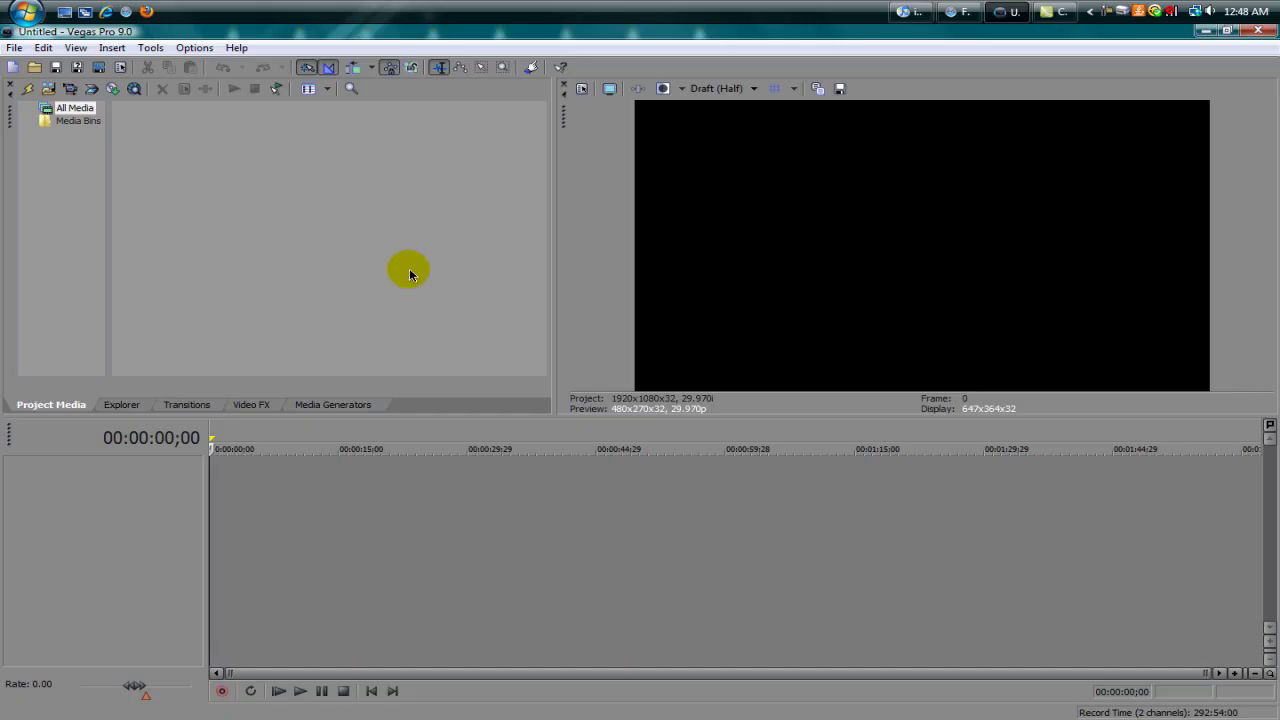
click(1005, 12)
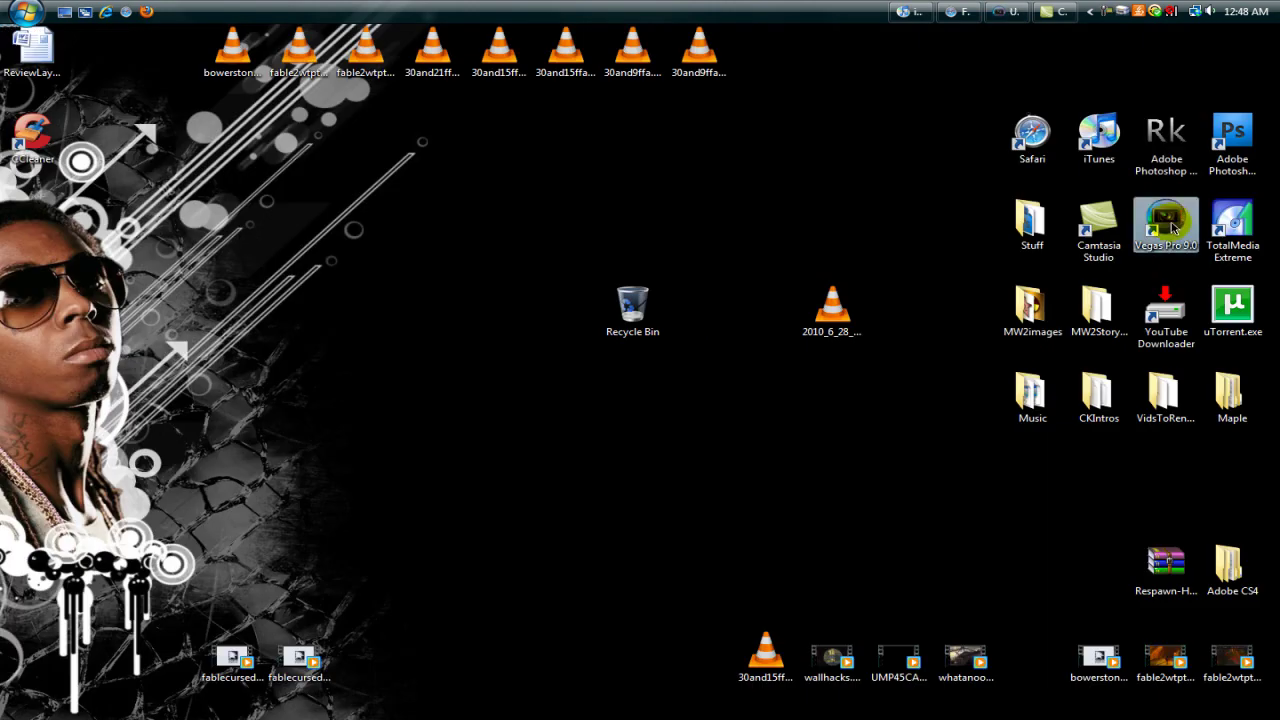
click(1016, 14)
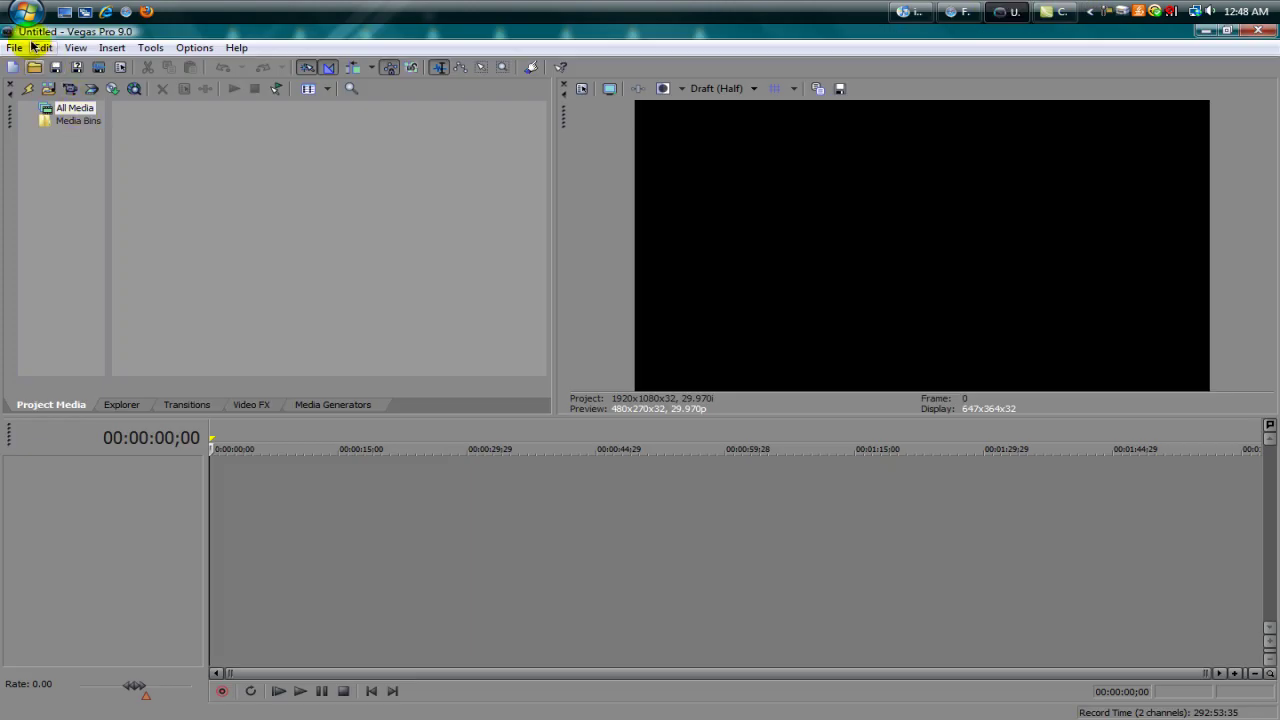
Step: Open the Import Media dialog from the File menu and scroll the Desktop video list
click(14, 49)
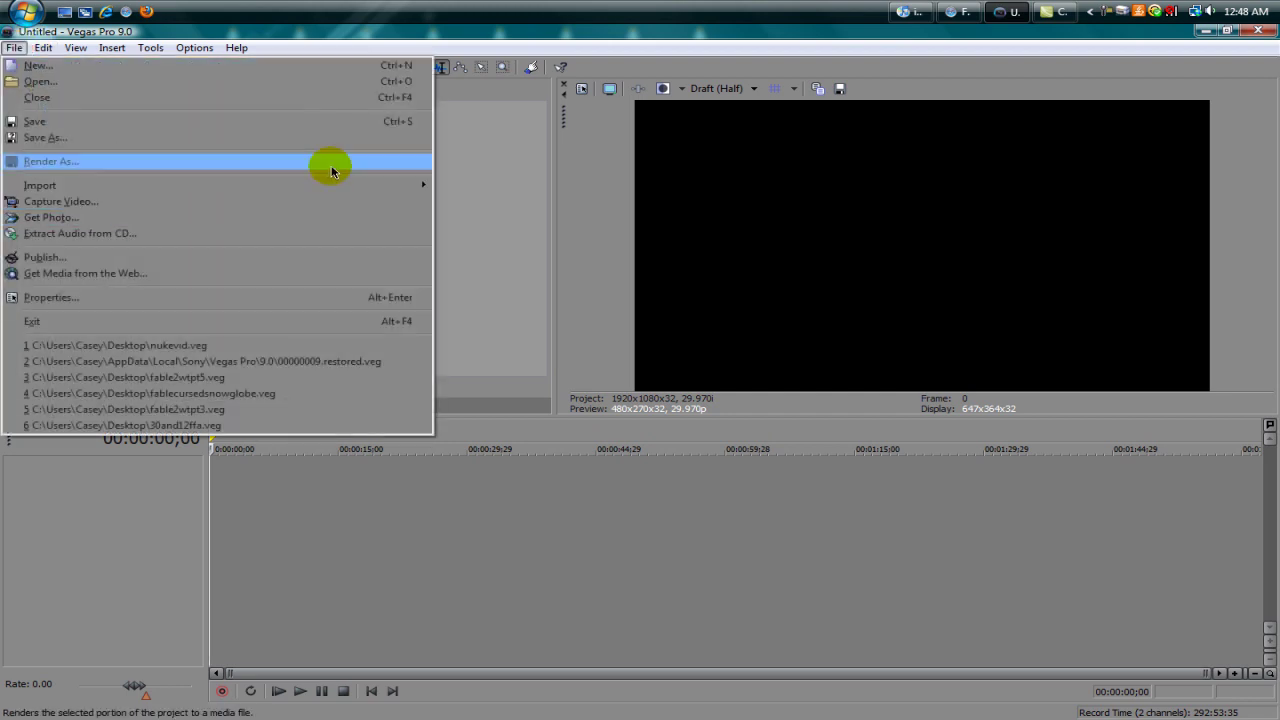
mouse_move(346, 186)
click(468, 189)
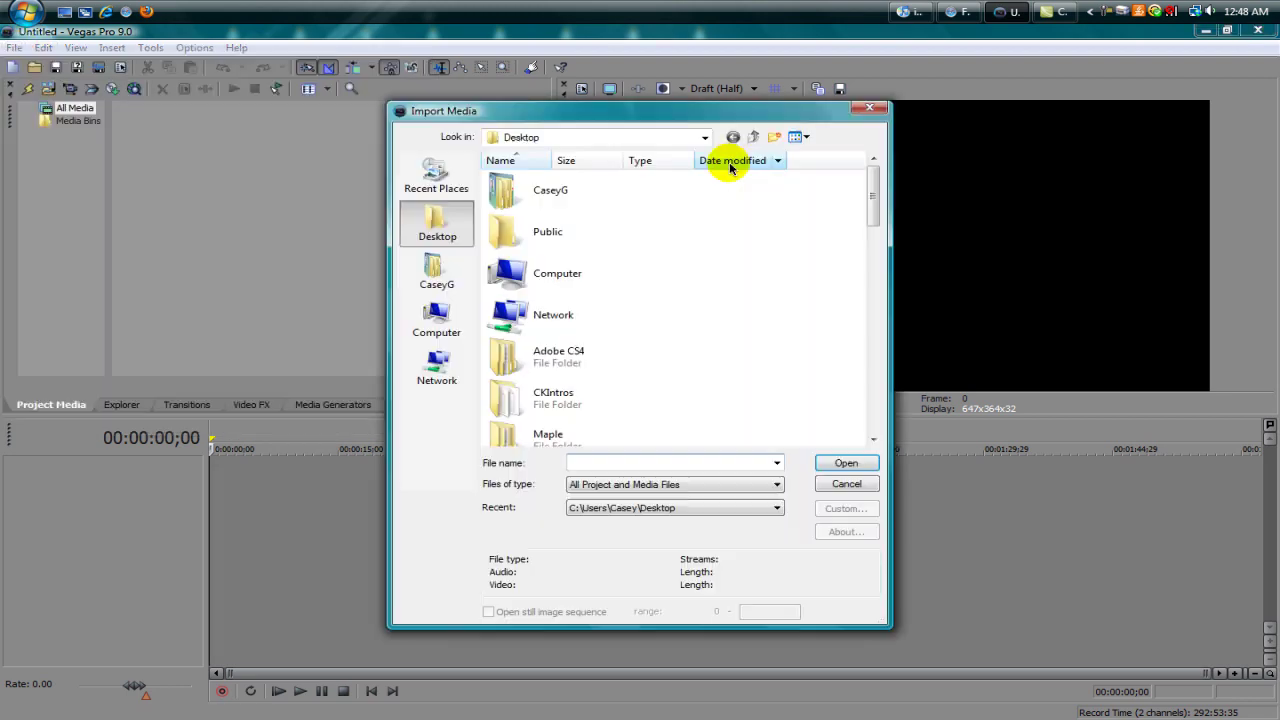
drag(874, 181, 851, 309)
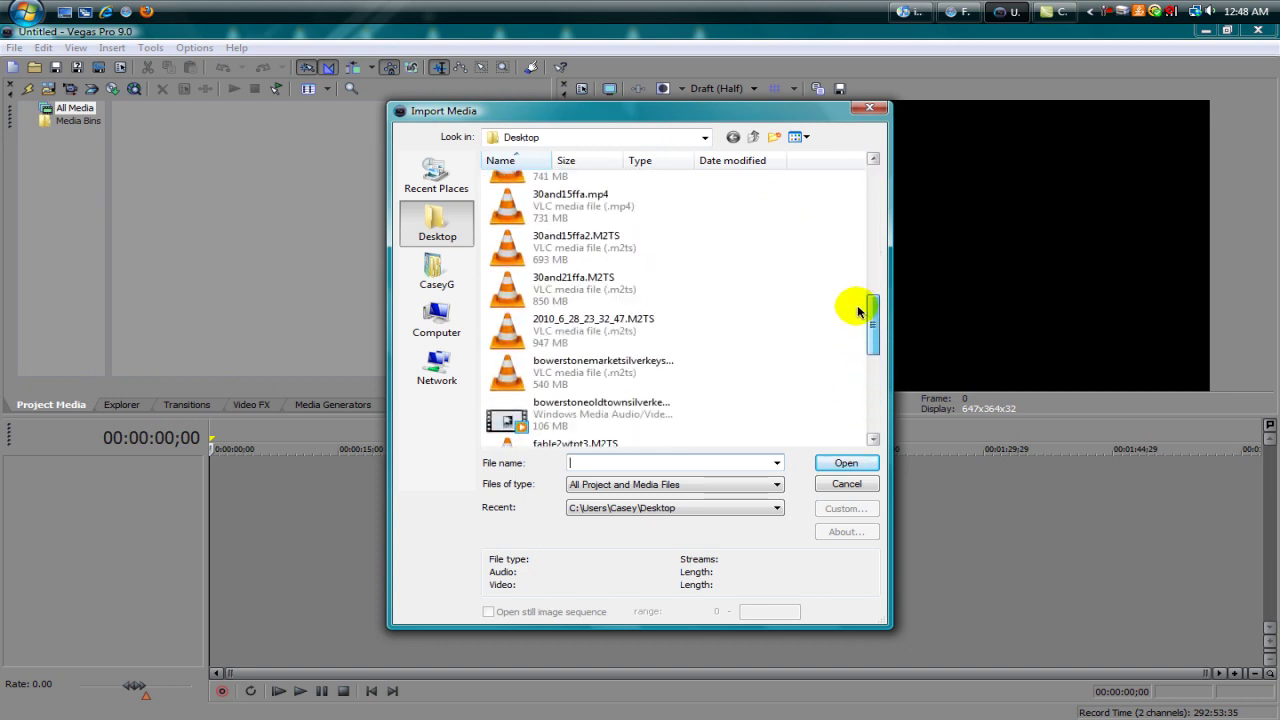
Step: Import 2010_6_28_23_32_47.M2TS and drag it from Project Media onto the timeline
double_click(597, 326)
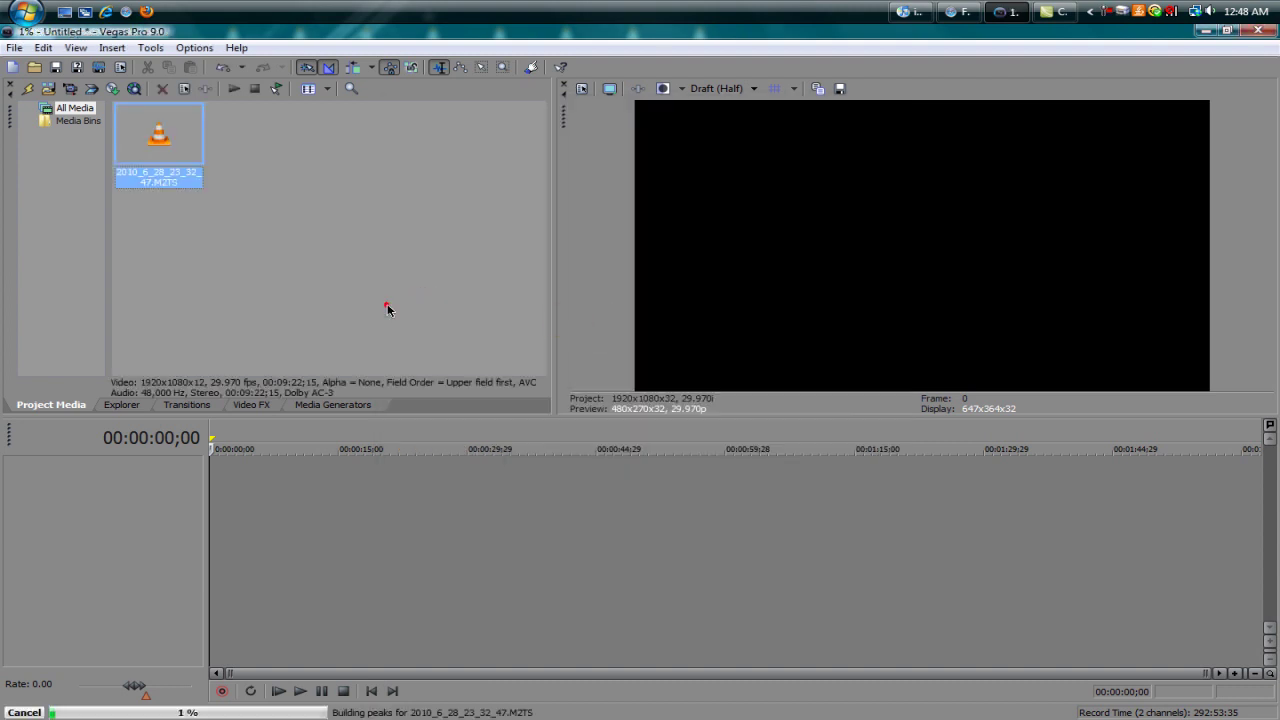
click(283, 295)
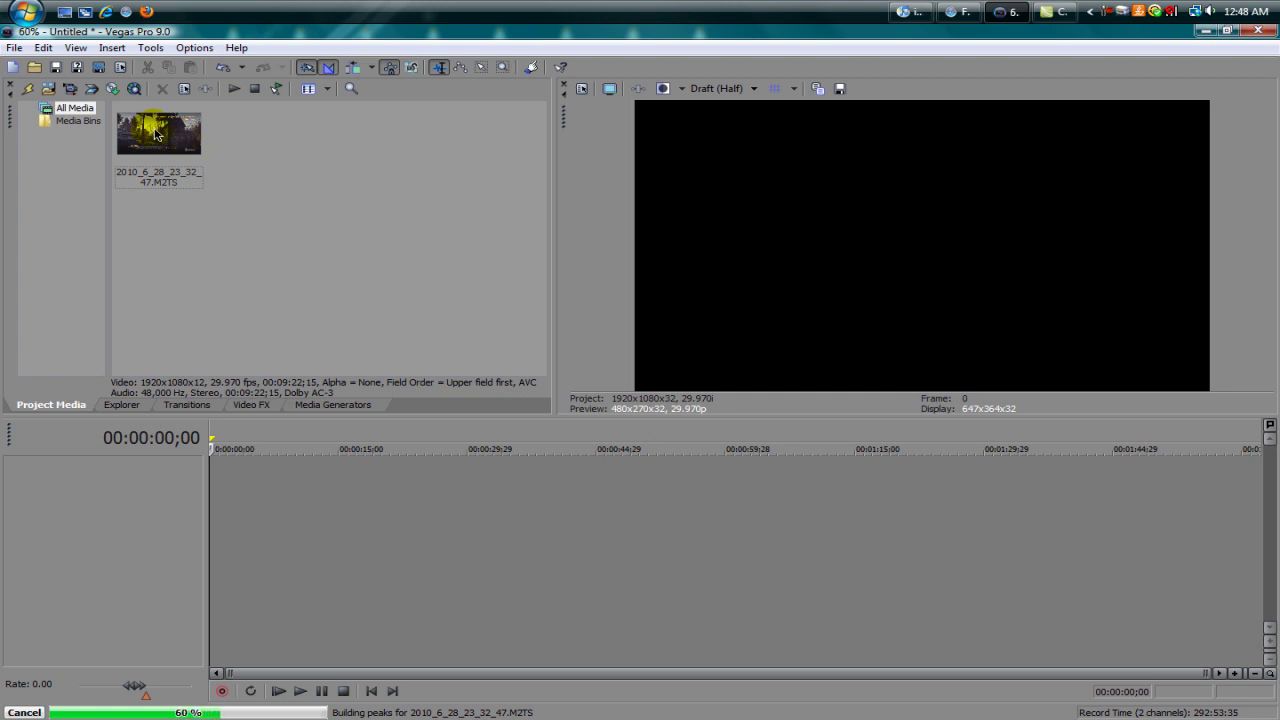
drag(155, 135, 122, 540)
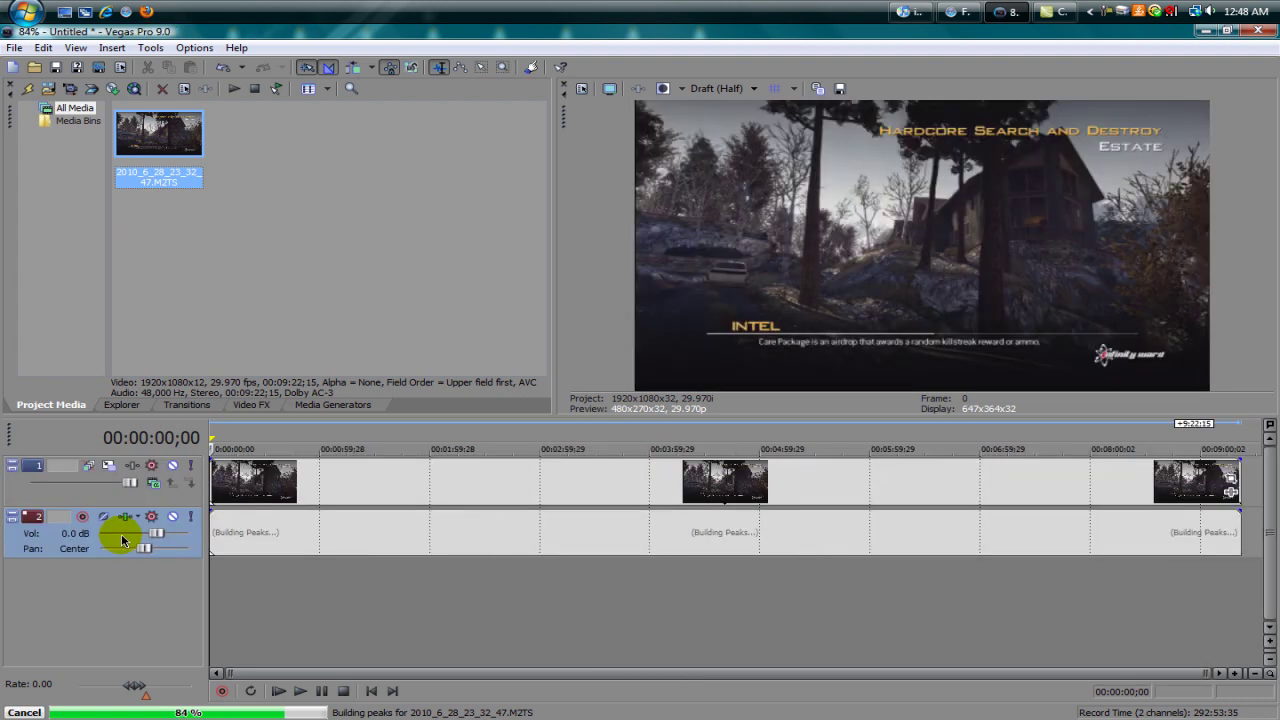
Step: Preview the clip at its end, then at 00:00:30, 00:01:27 and 00:01:54
click(1247, 467)
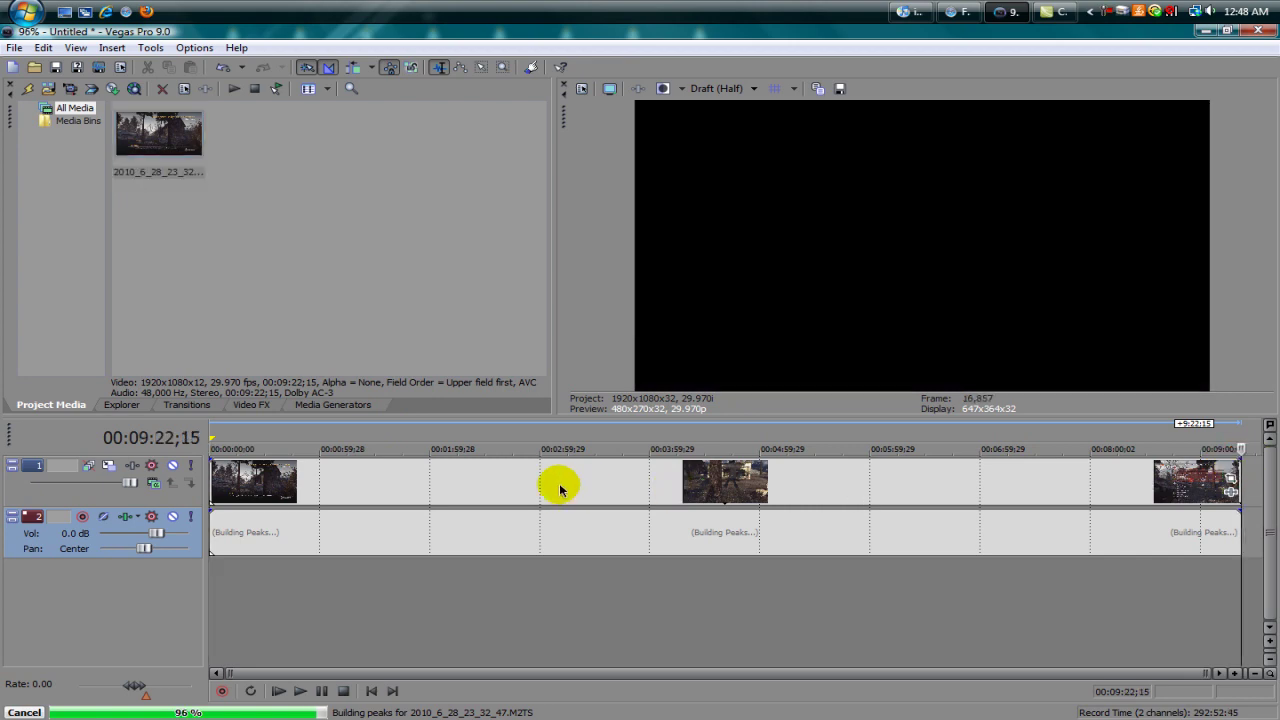
click(266, 492)
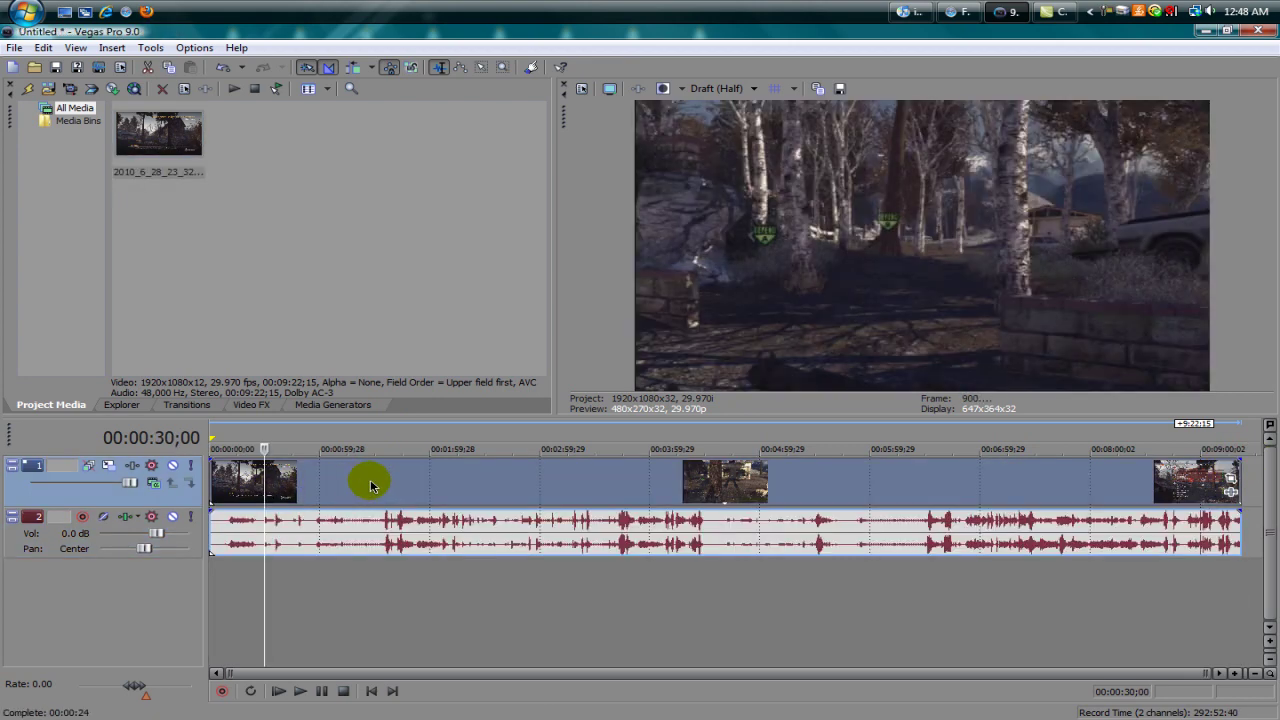
click(369, 481)
click(419, 481)
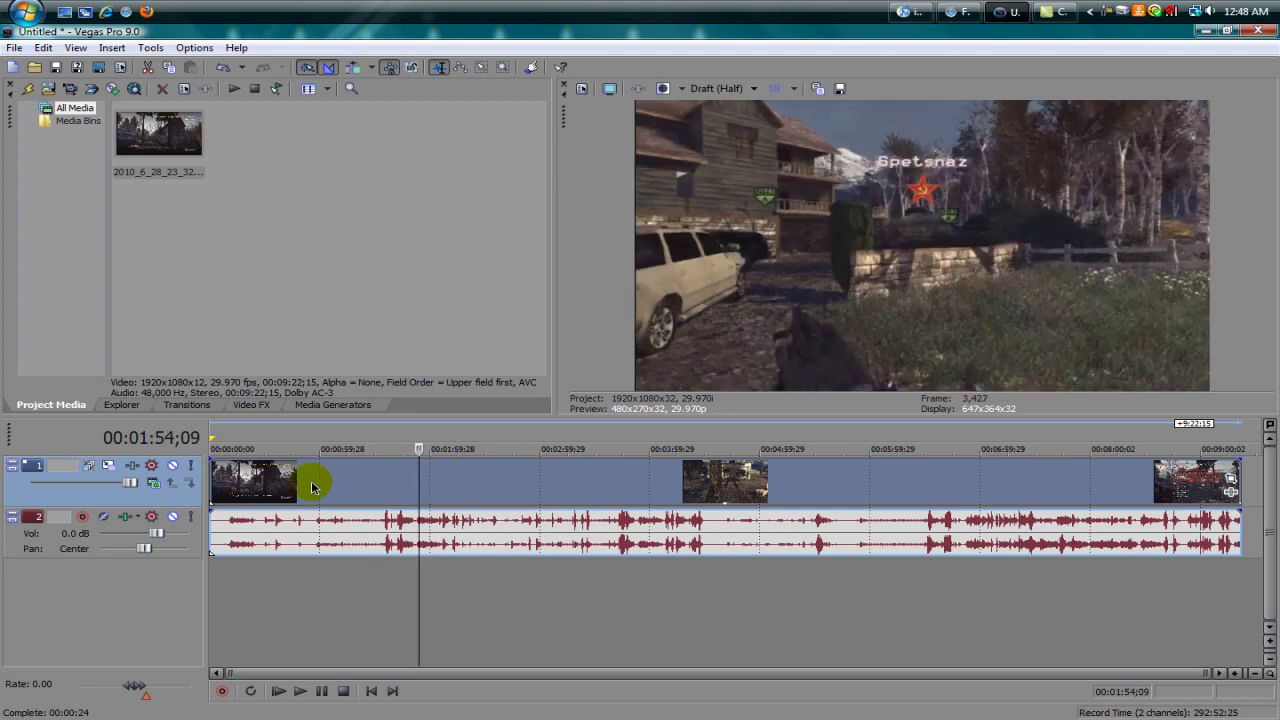
Step: Undo an accidental move of the clip and split it at the chosen cut point
click(311, 481)
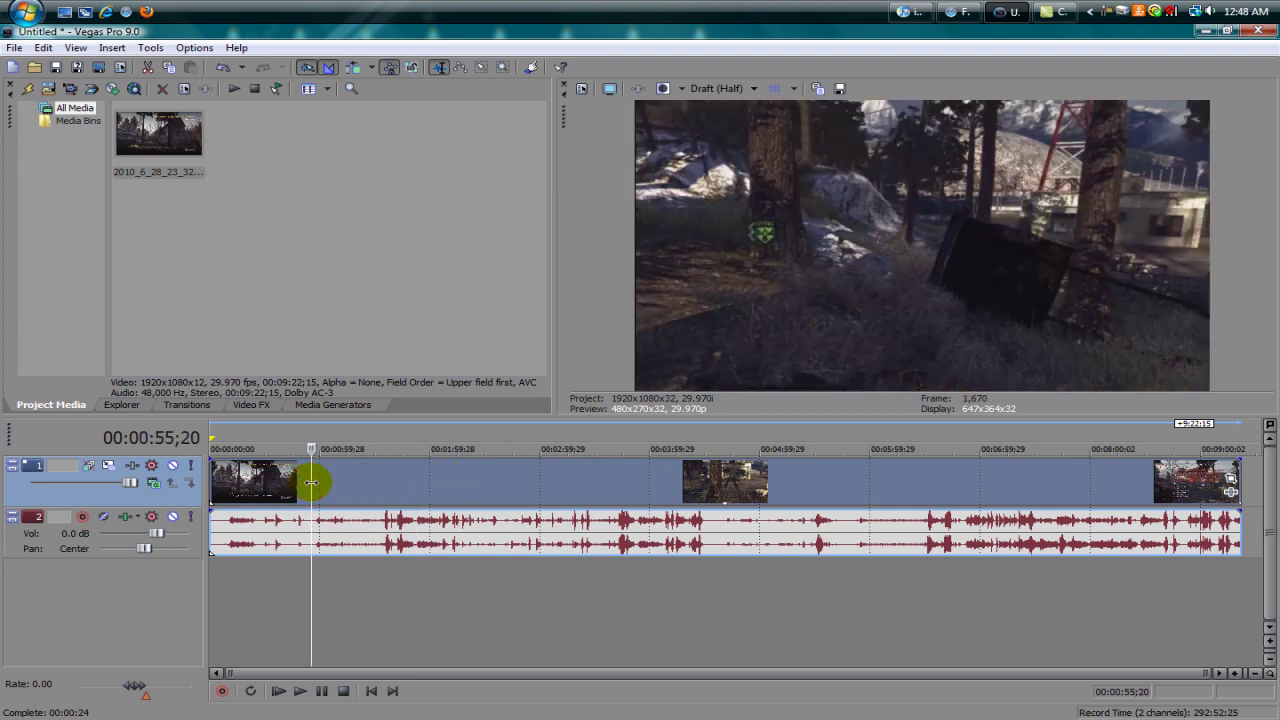
drag(257, 481, 340, 478)
key(ctrl+z)
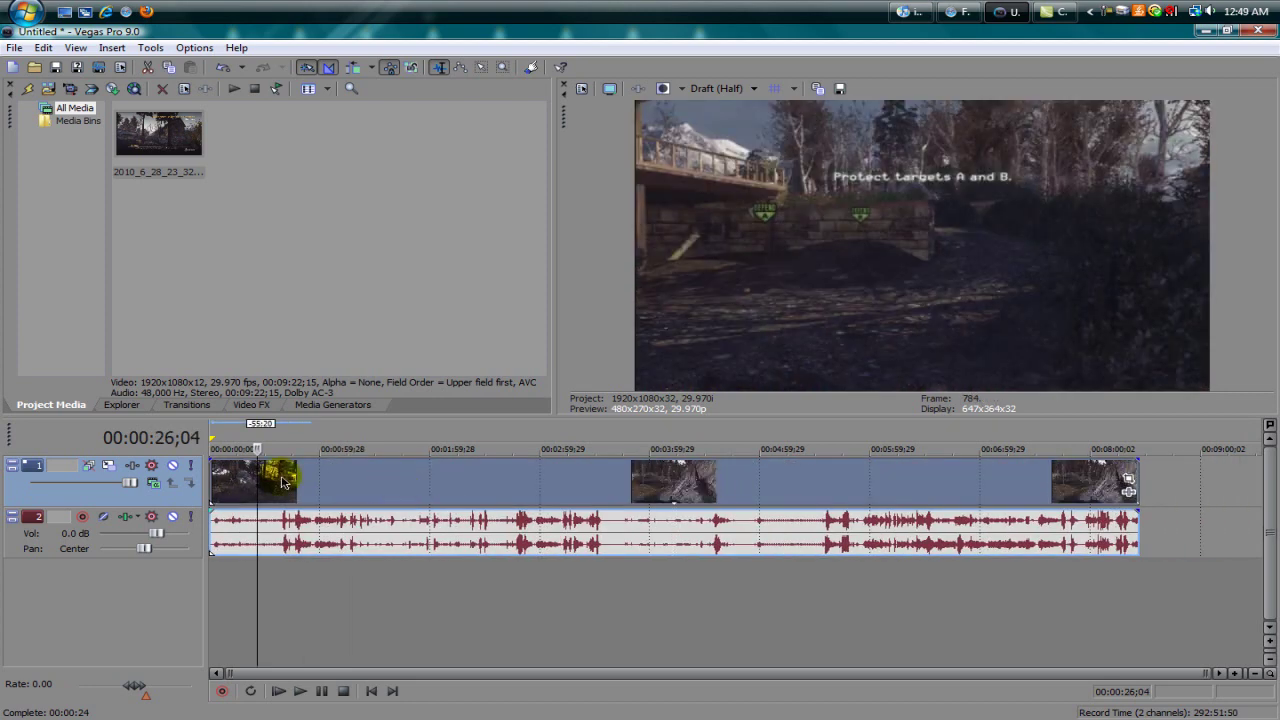
key(Right)
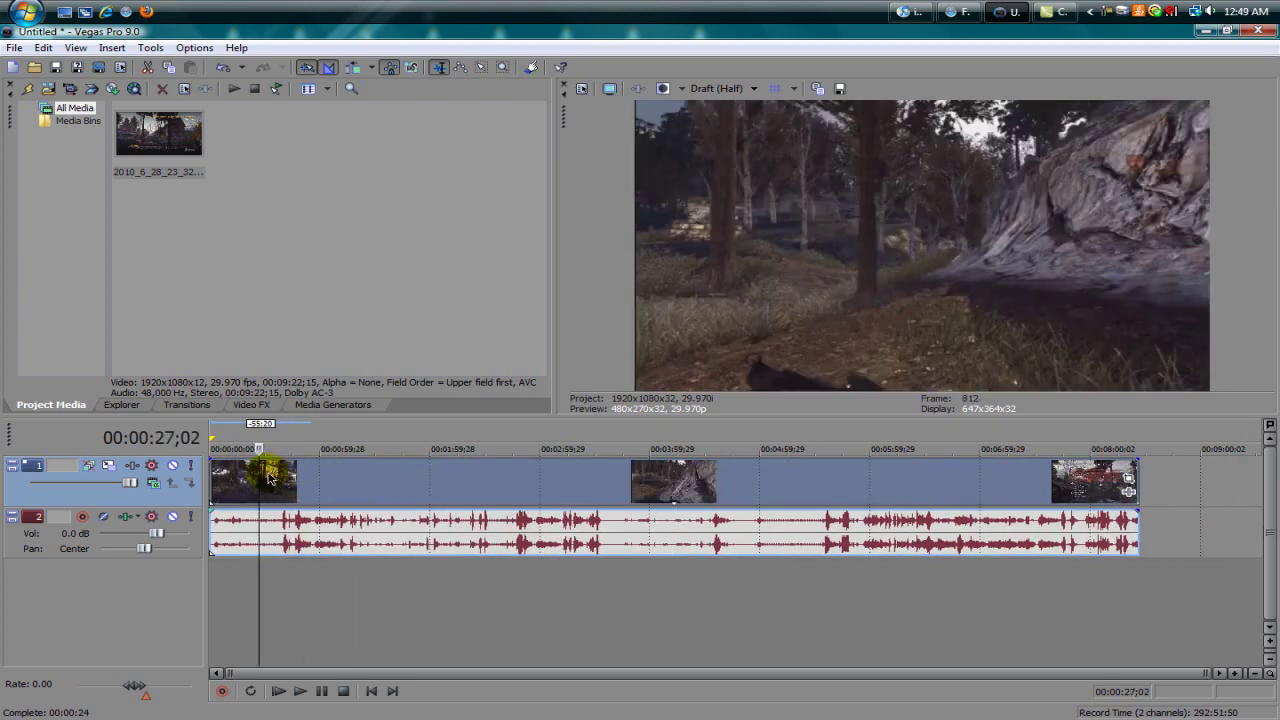
key(s)
Step: Delete the long right-hand piece left after the split
click(331, 471)
click(346, 486)
click(321, 488)
key(Delete)
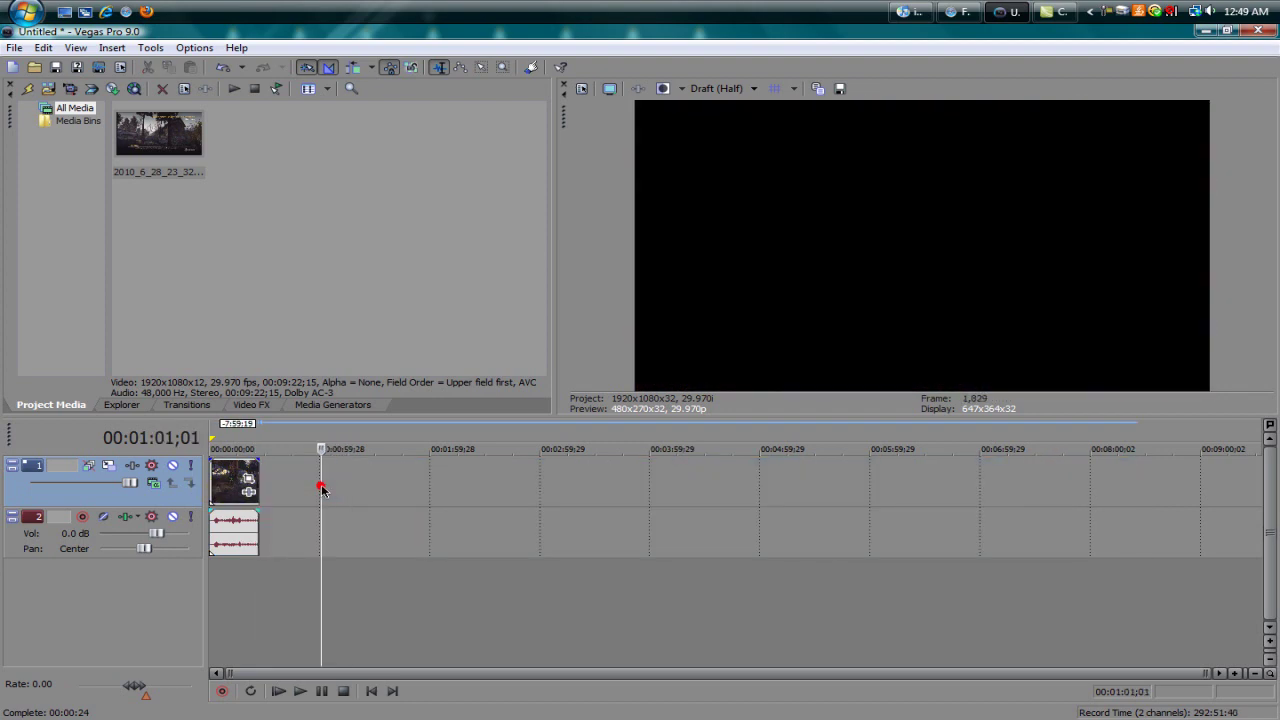
Step: Play the trimmed clip and preview frames at 00:00:05 and 00:00:08
click(208, 486)
scroll(210, 486, up, 5)
click(294, 487)
key(space)
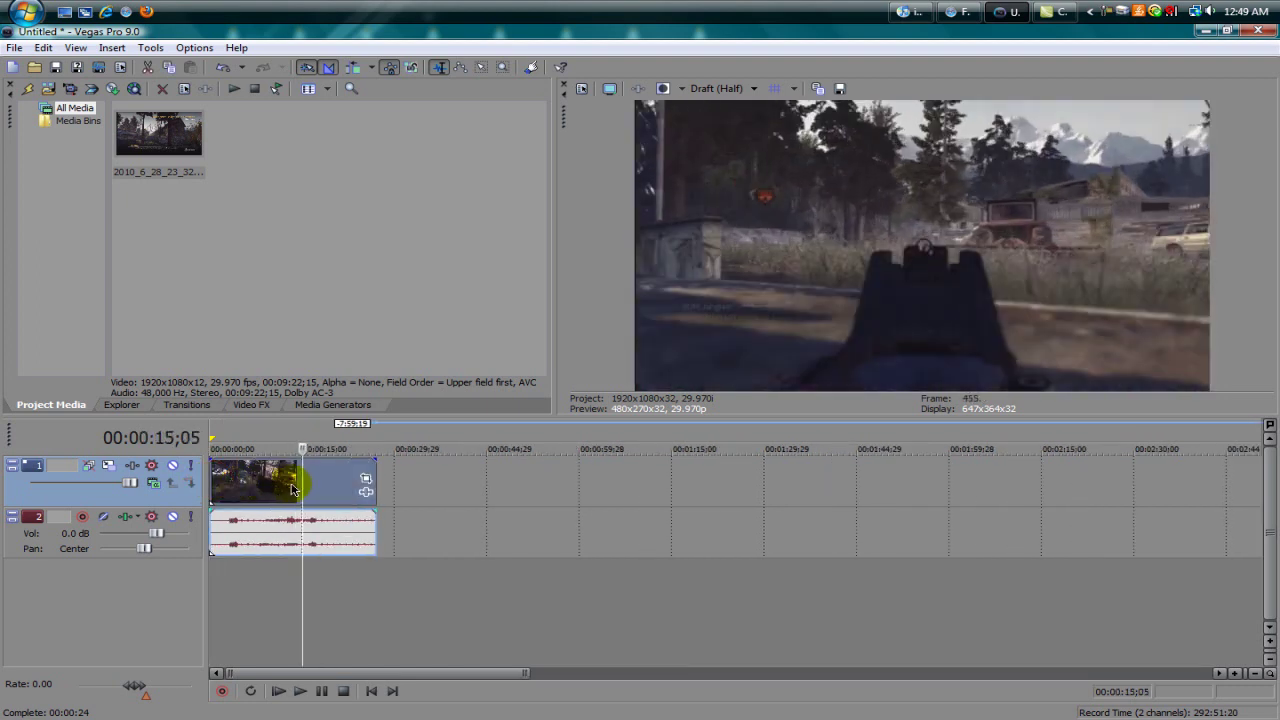
click(216, 481)
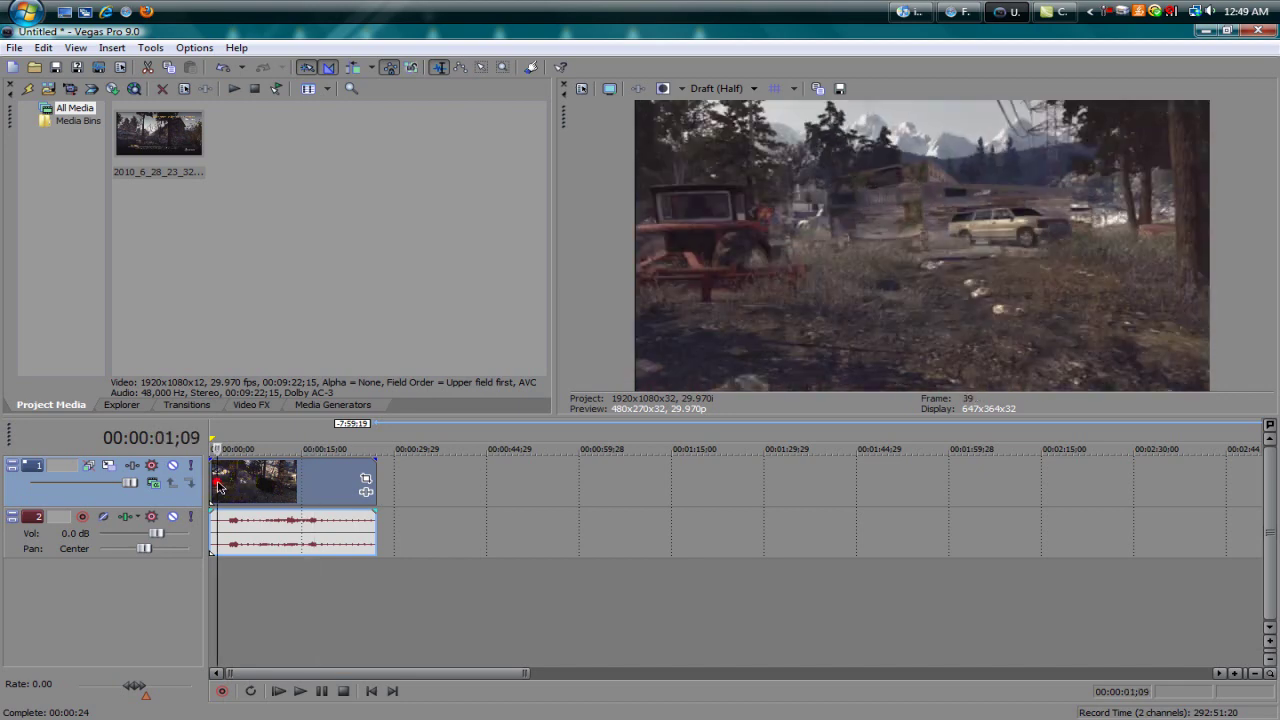
click(214, 481)
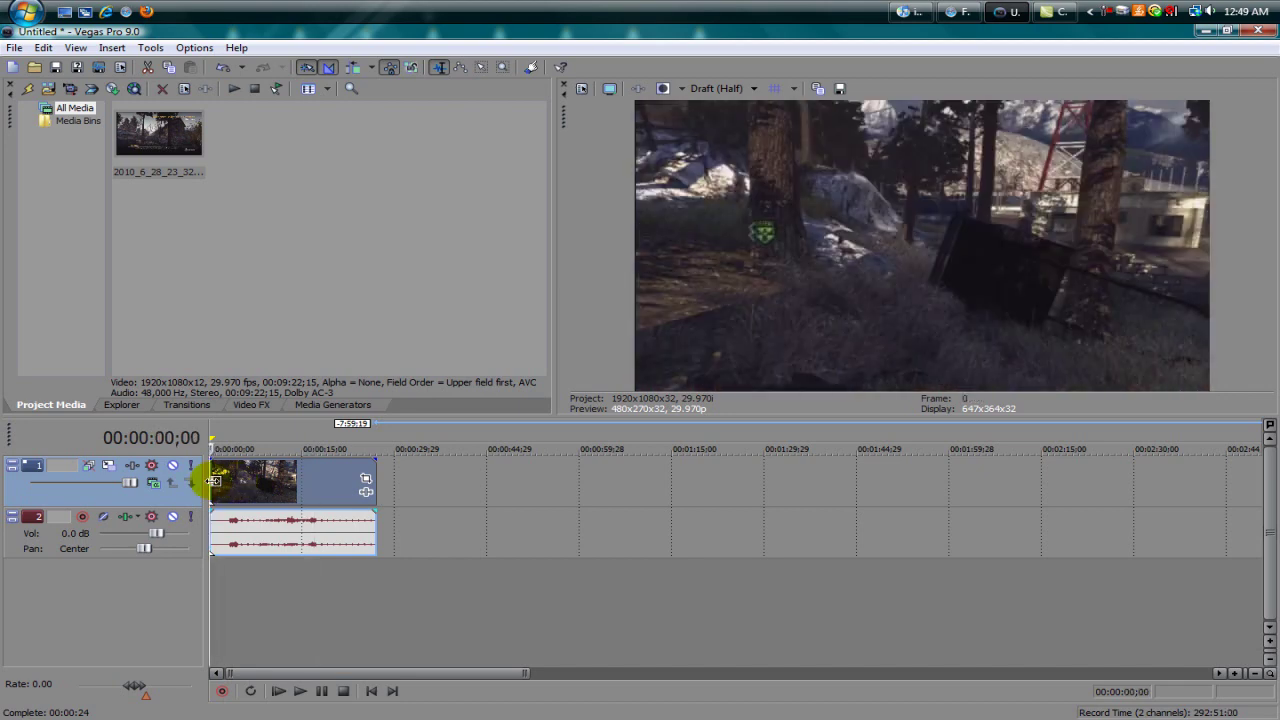
click(242, 485)
click(265, 481)
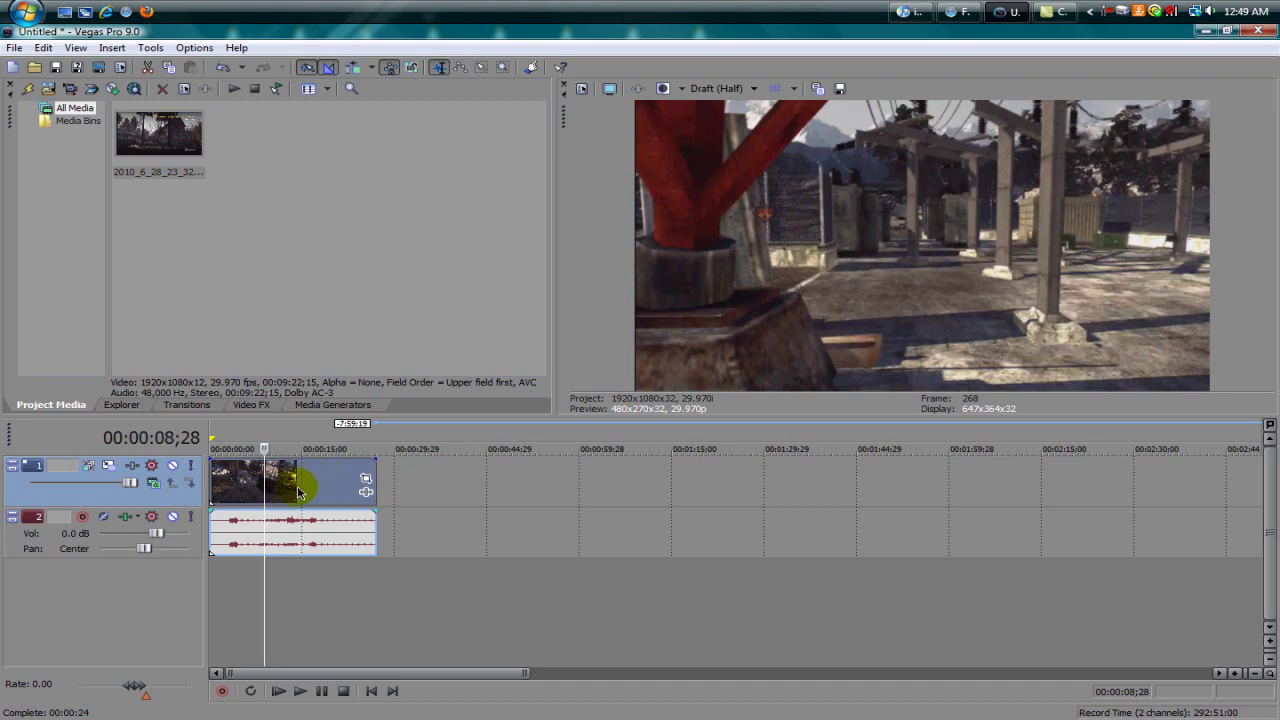
Step: Apply the HAUPPAUGEE effects chain to the clip and bring its Video Event FX window up
click(368, 494)
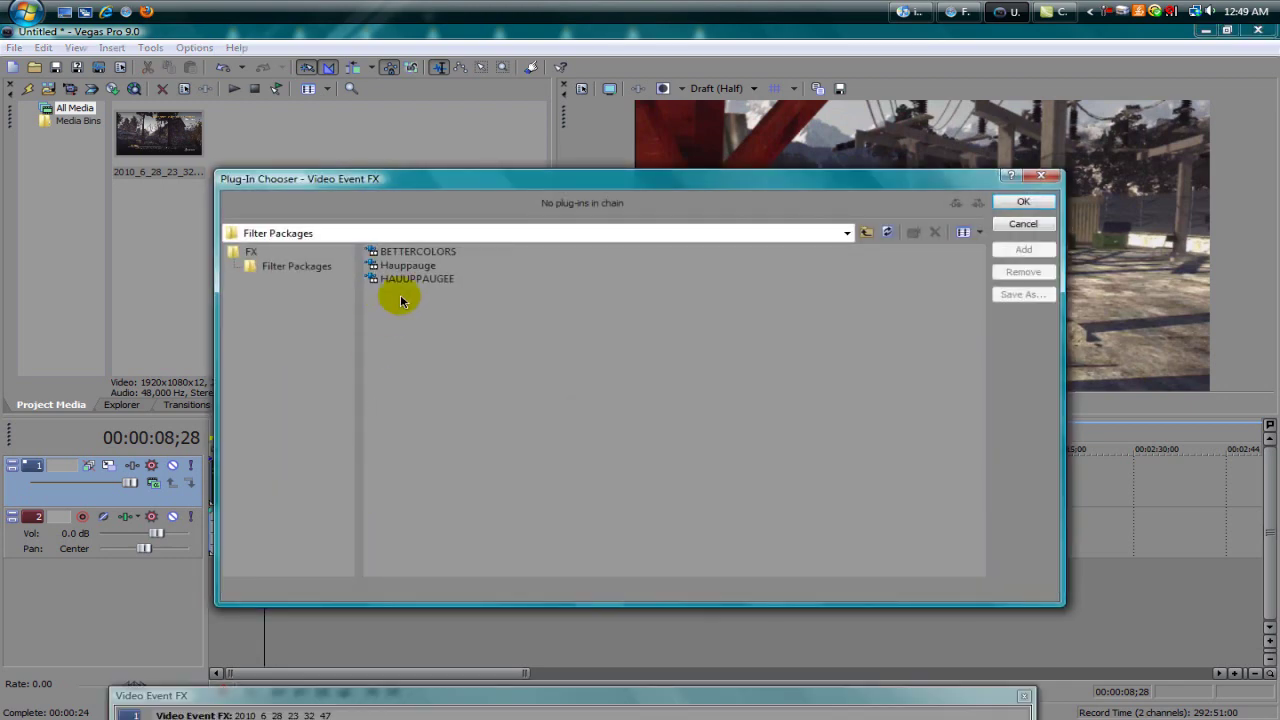
click(430, 278)
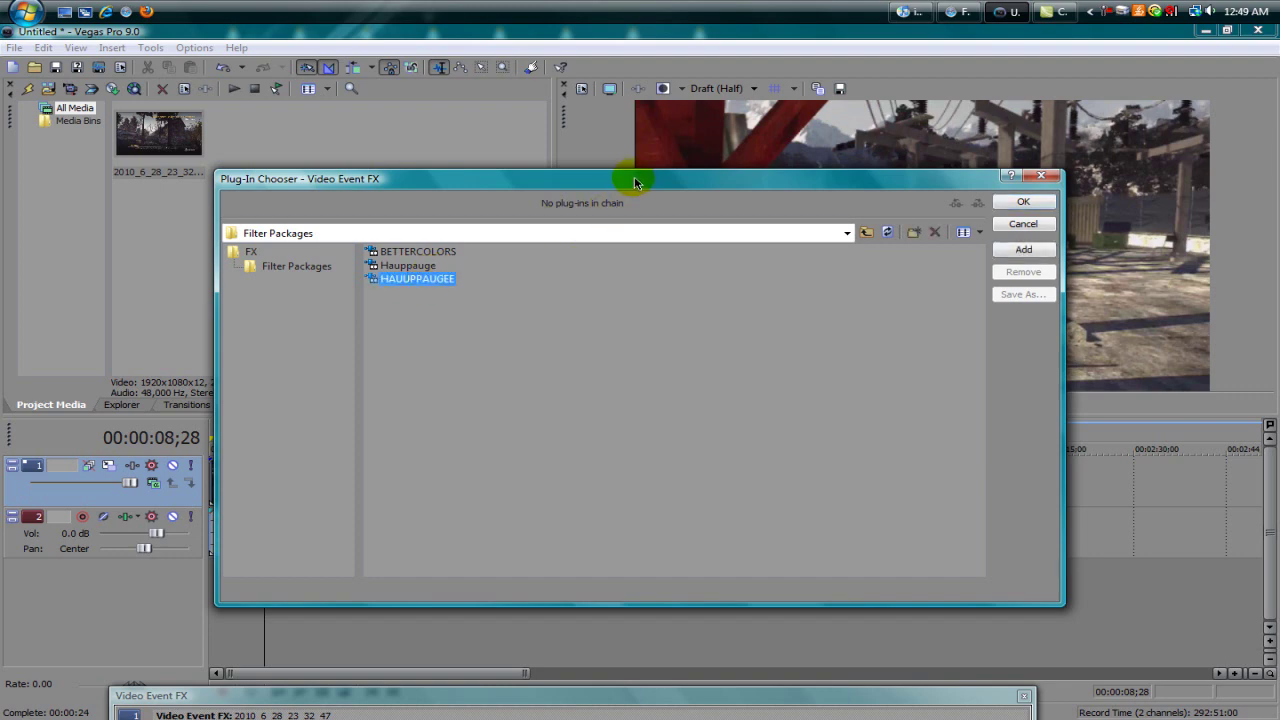
drag(650, 188, 830, 297)
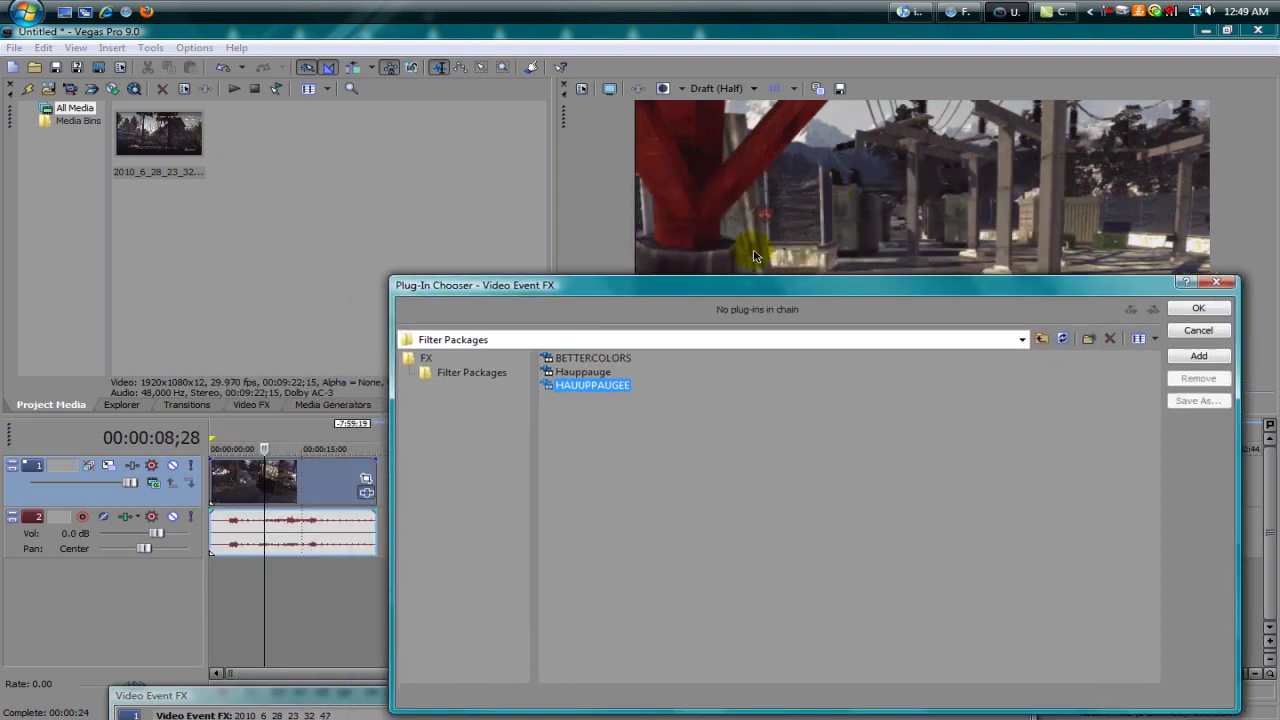
double_click(588, 385)
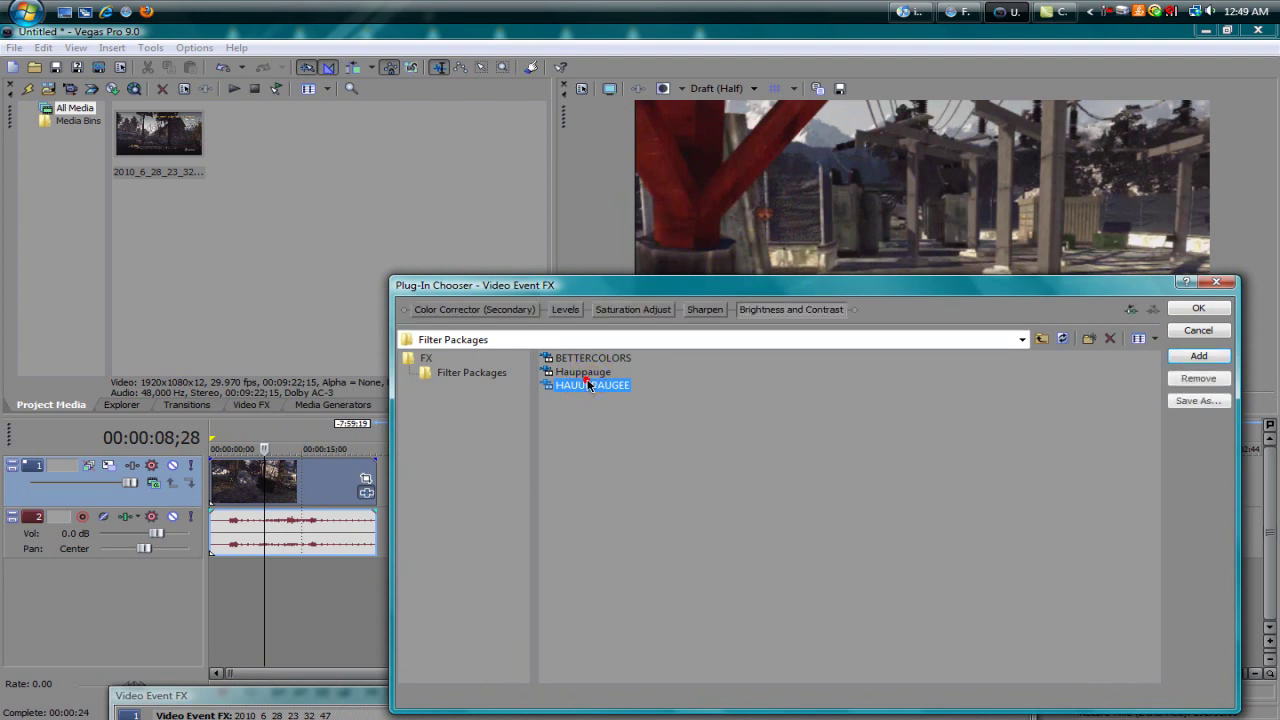
click(1197, 310)
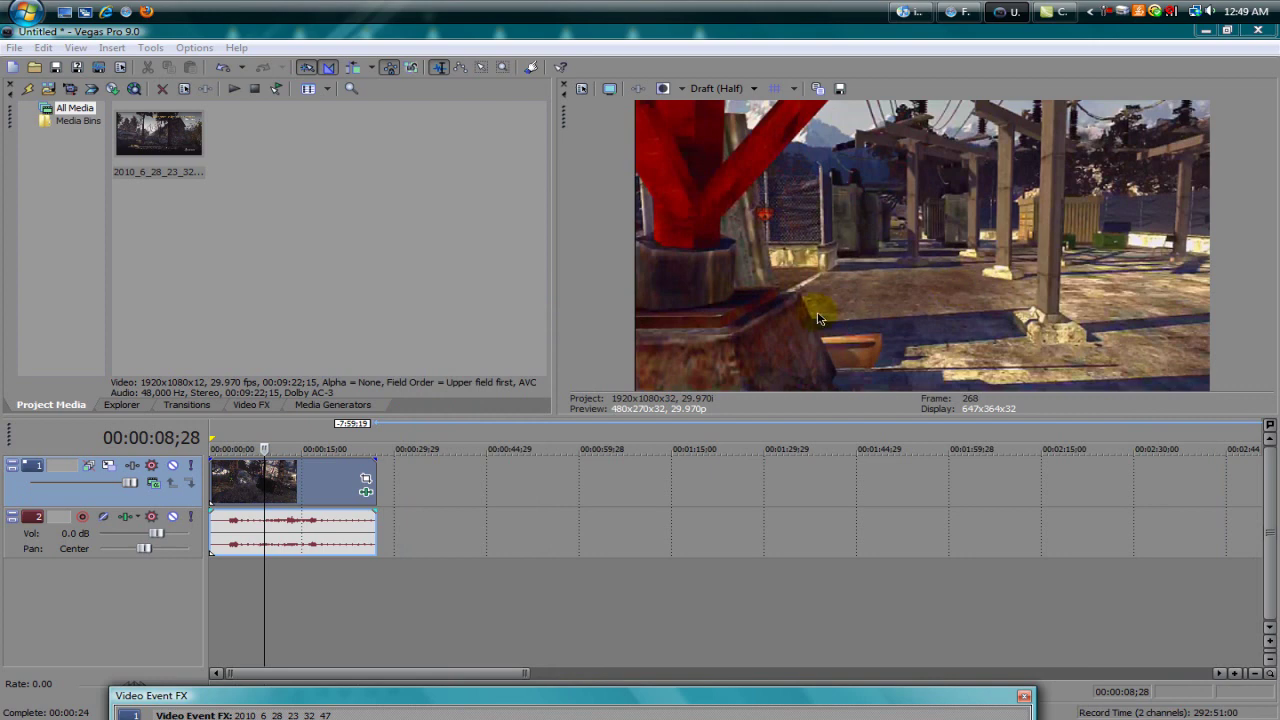
drag(740, 695, 771, 271)
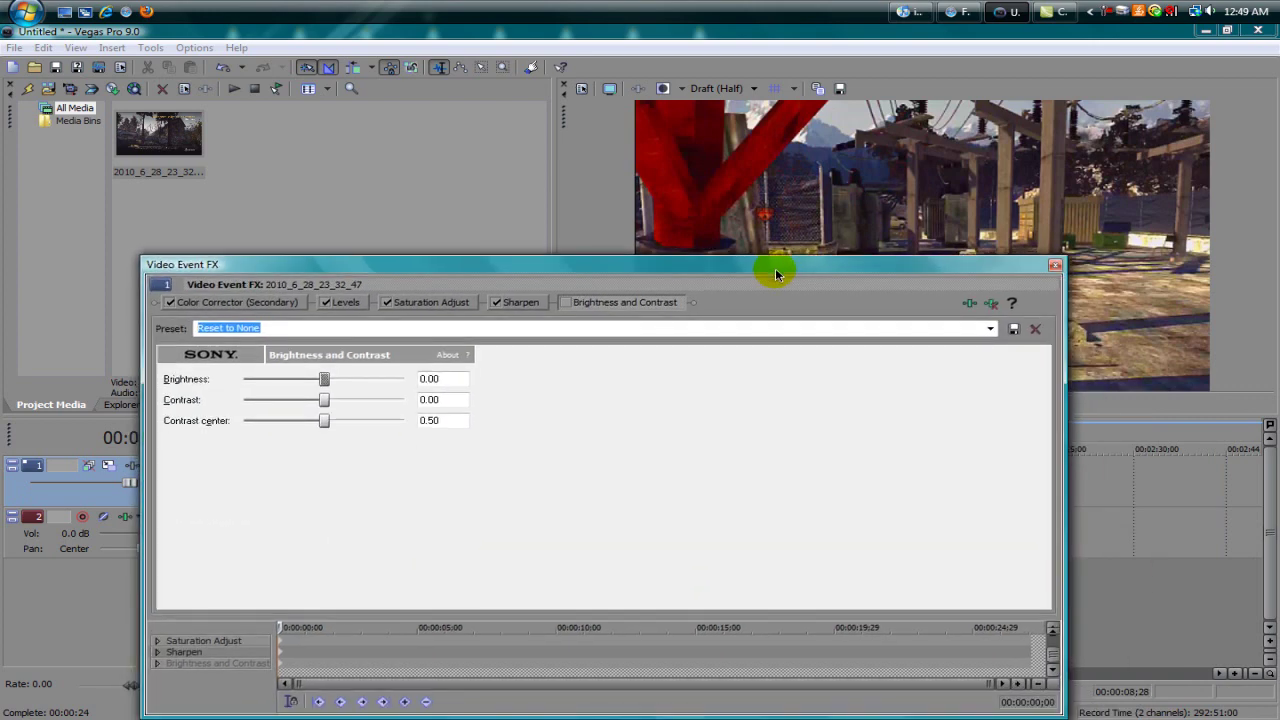
Step: Enlarge the FX window and check Color Corrector (Secondary) saturation 2.068, limited to 0–162
click(272, 305)
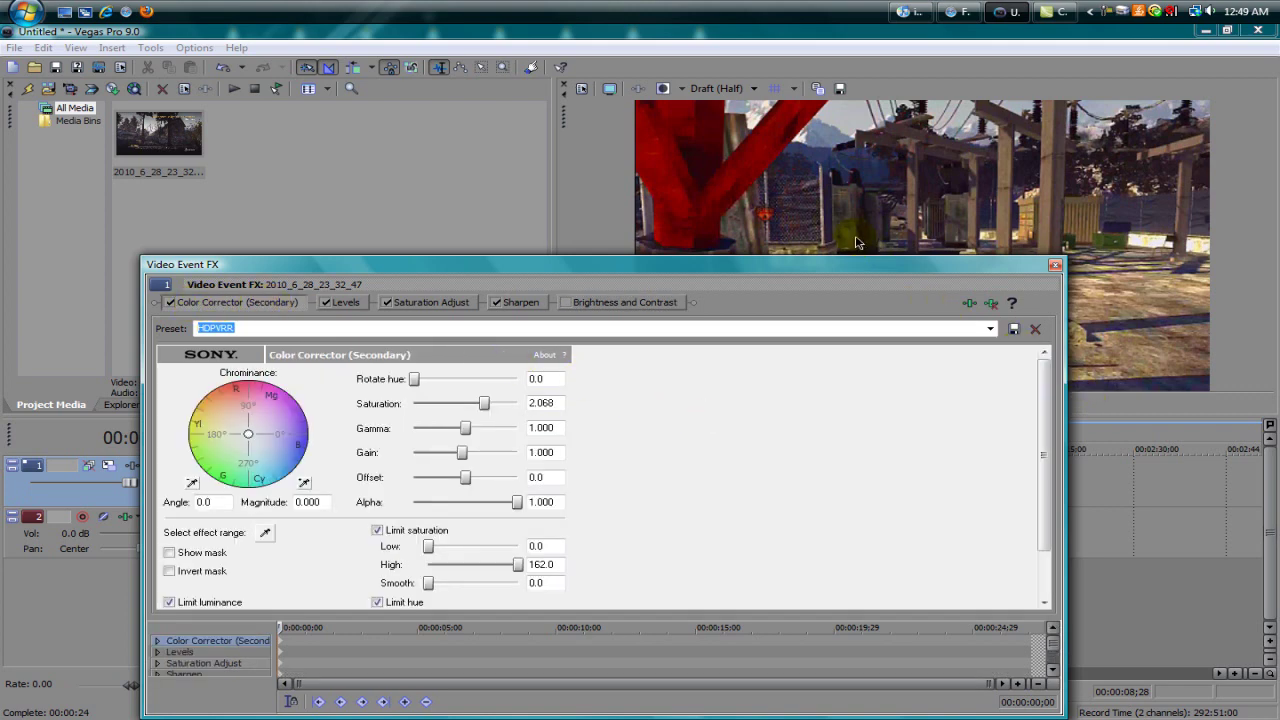
drag(854, 257, 851, 77)
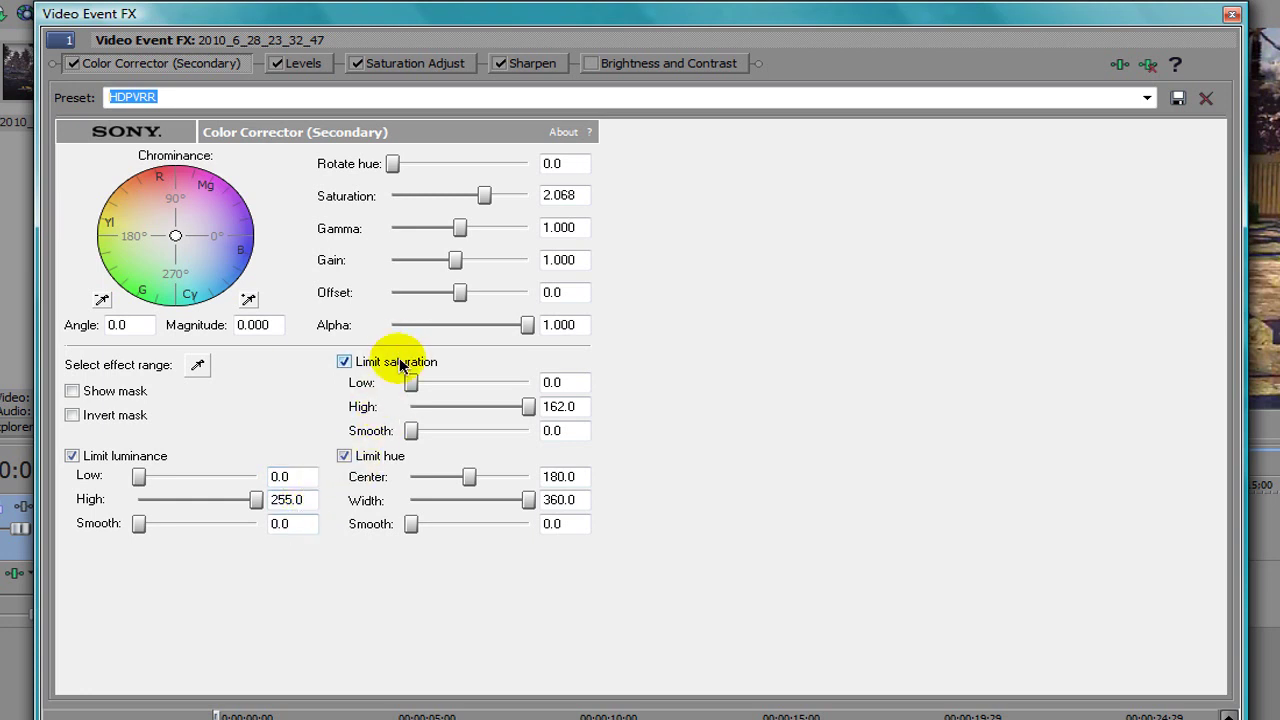
click(588, 403)
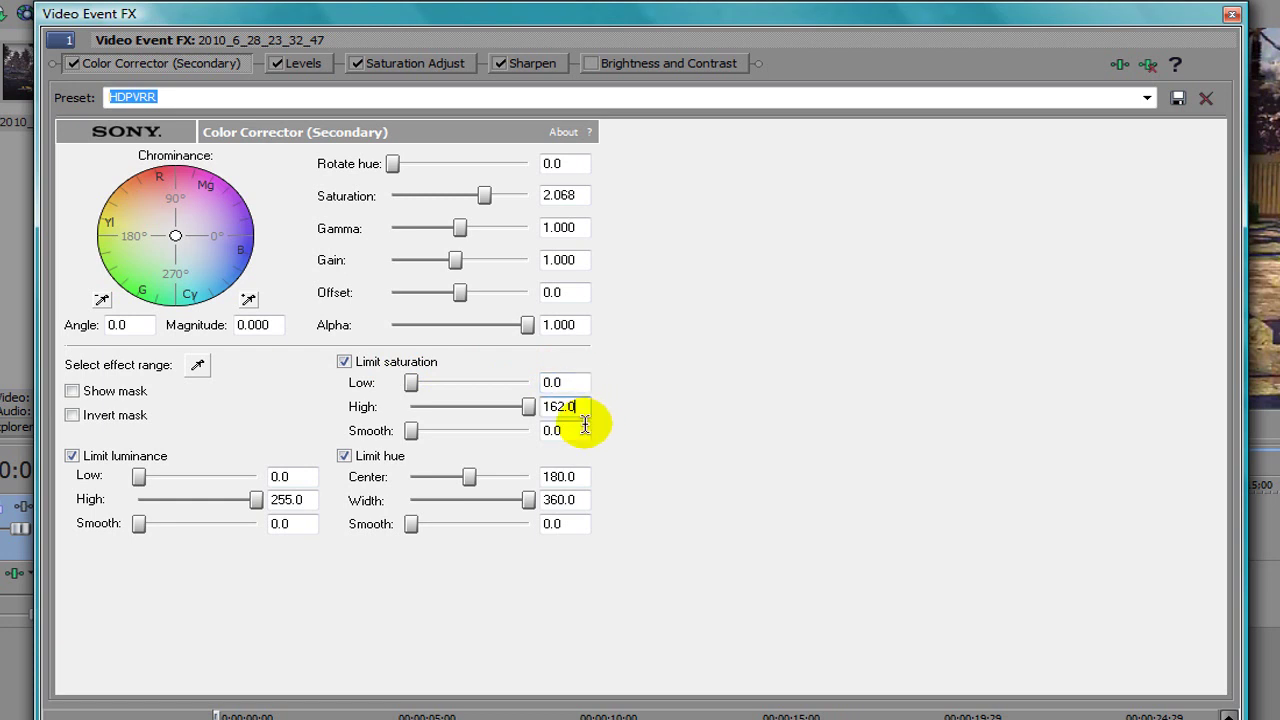
click(574, 431)
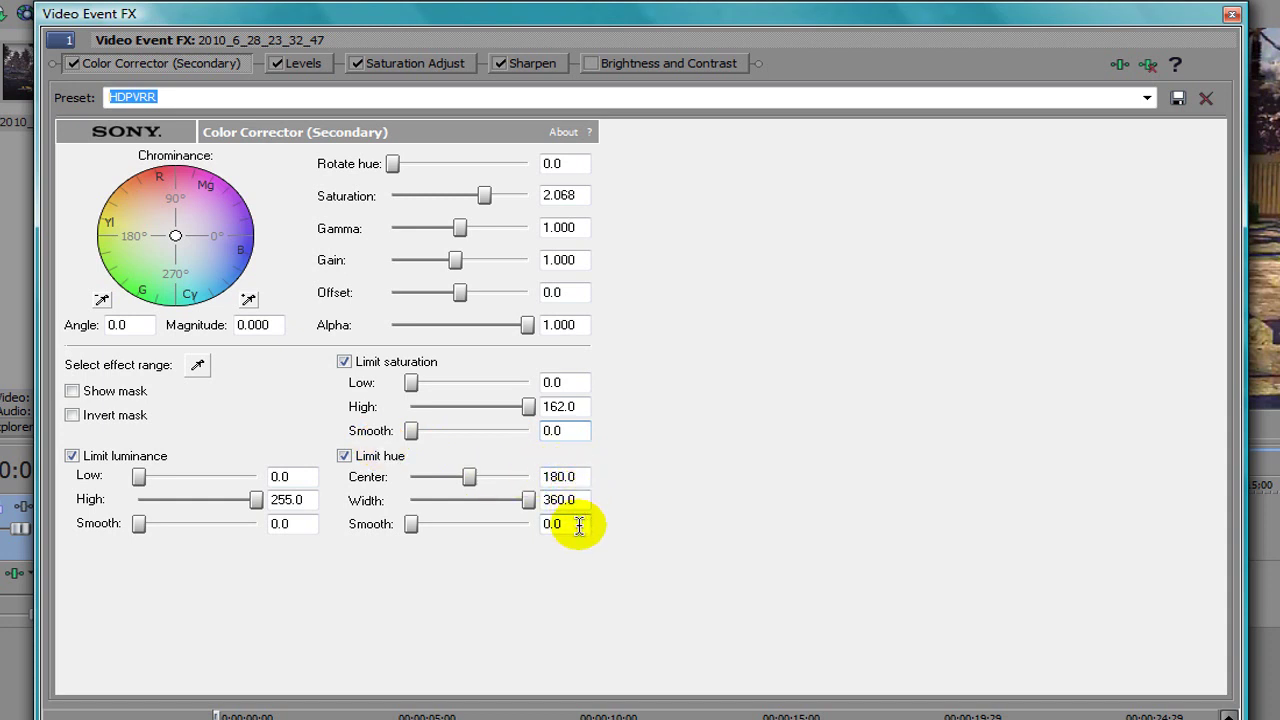
Step: Review the Levels settings, then Saturation Adjust values Amount 0.25 and Spread 0.10
click(303, 66)
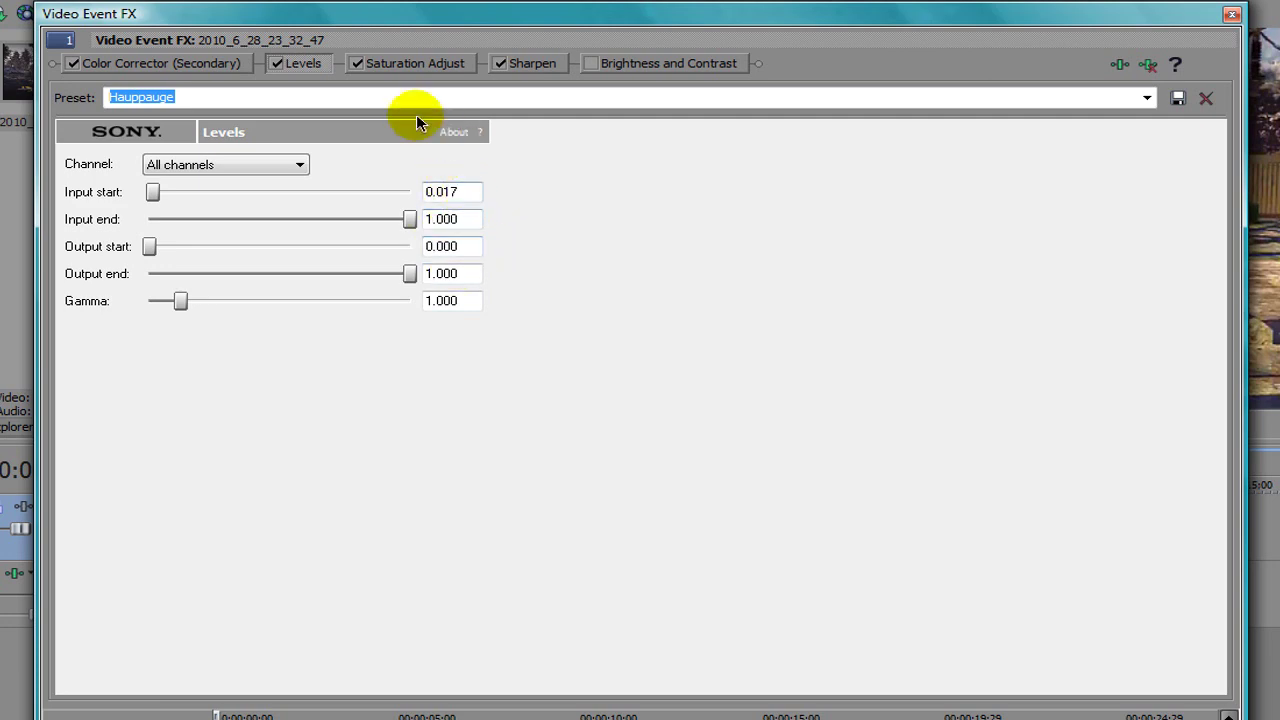
click(390, 65)
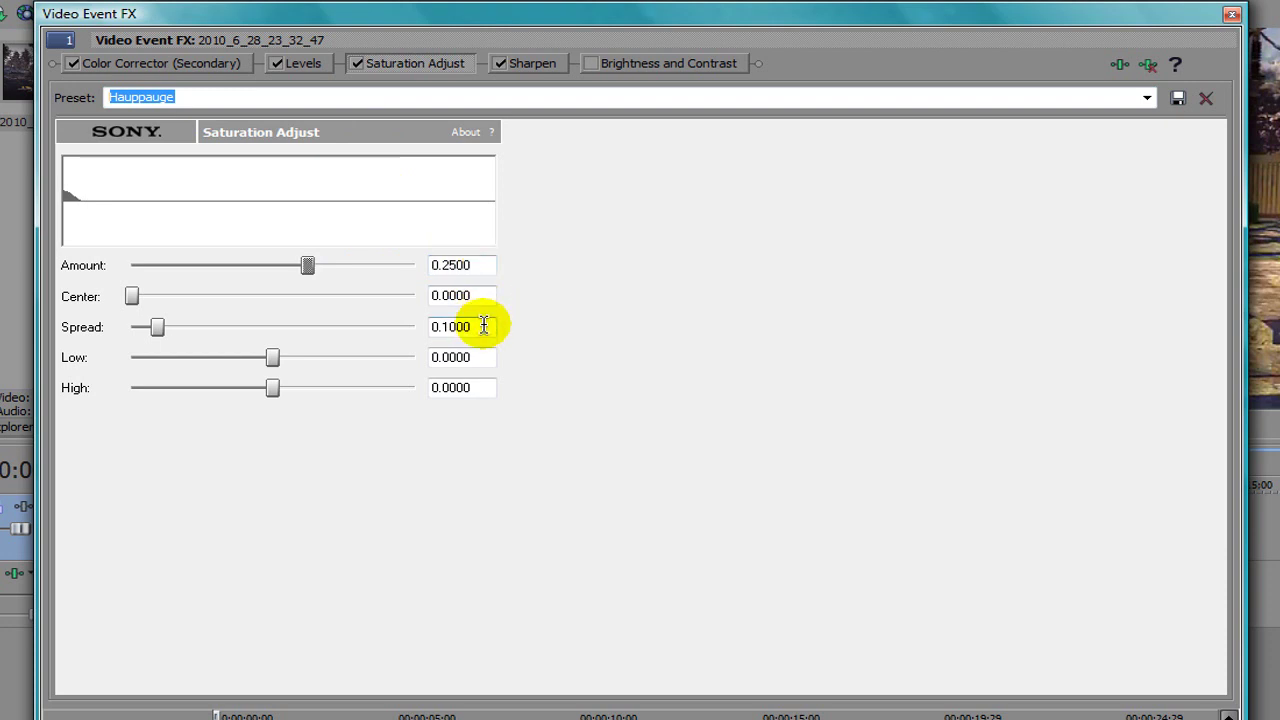
click(478, 389)
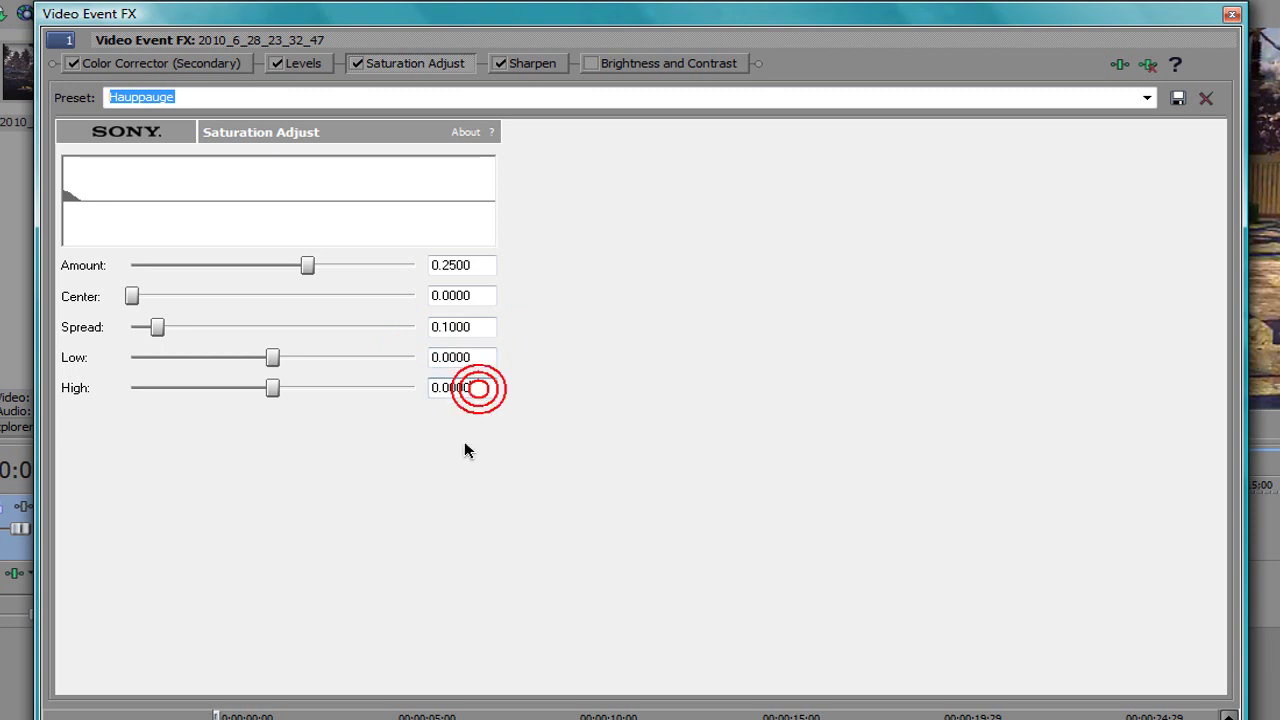
Step: Keep the HDPVRR preset on Sharpen, with Amount 0.134
click(520, 64)
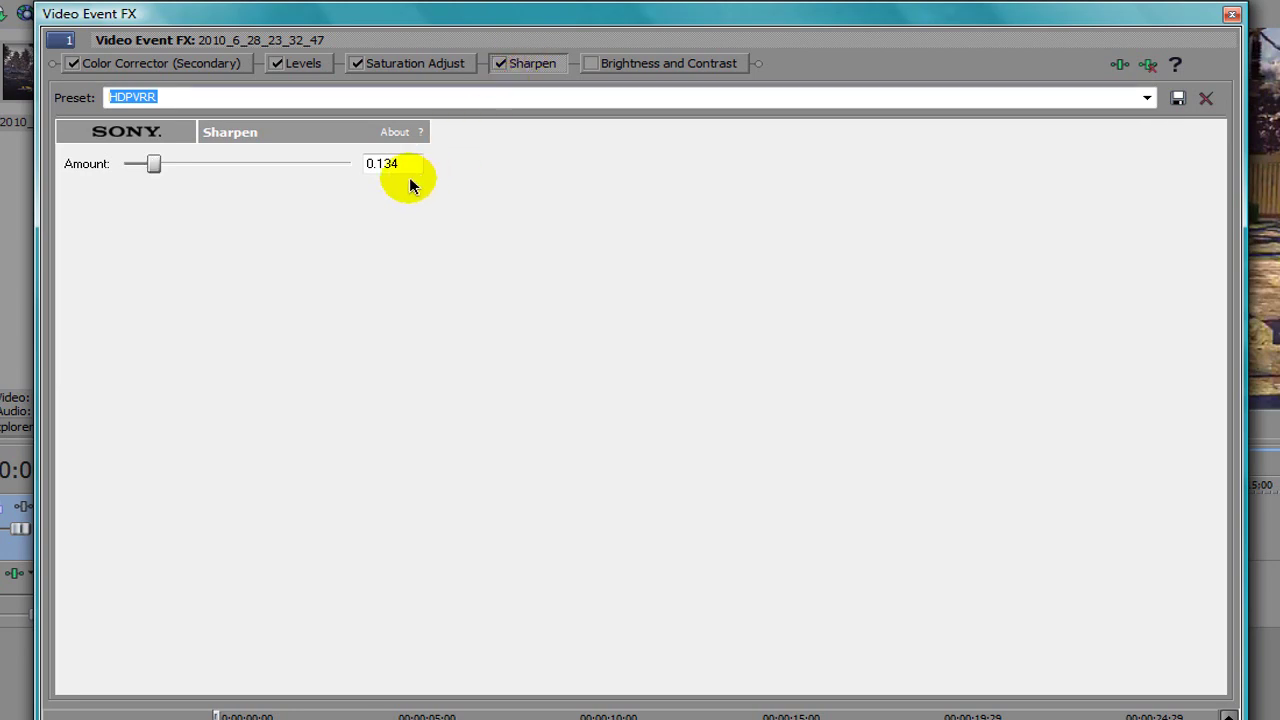
click(1053, 104)
click(1146, 97)
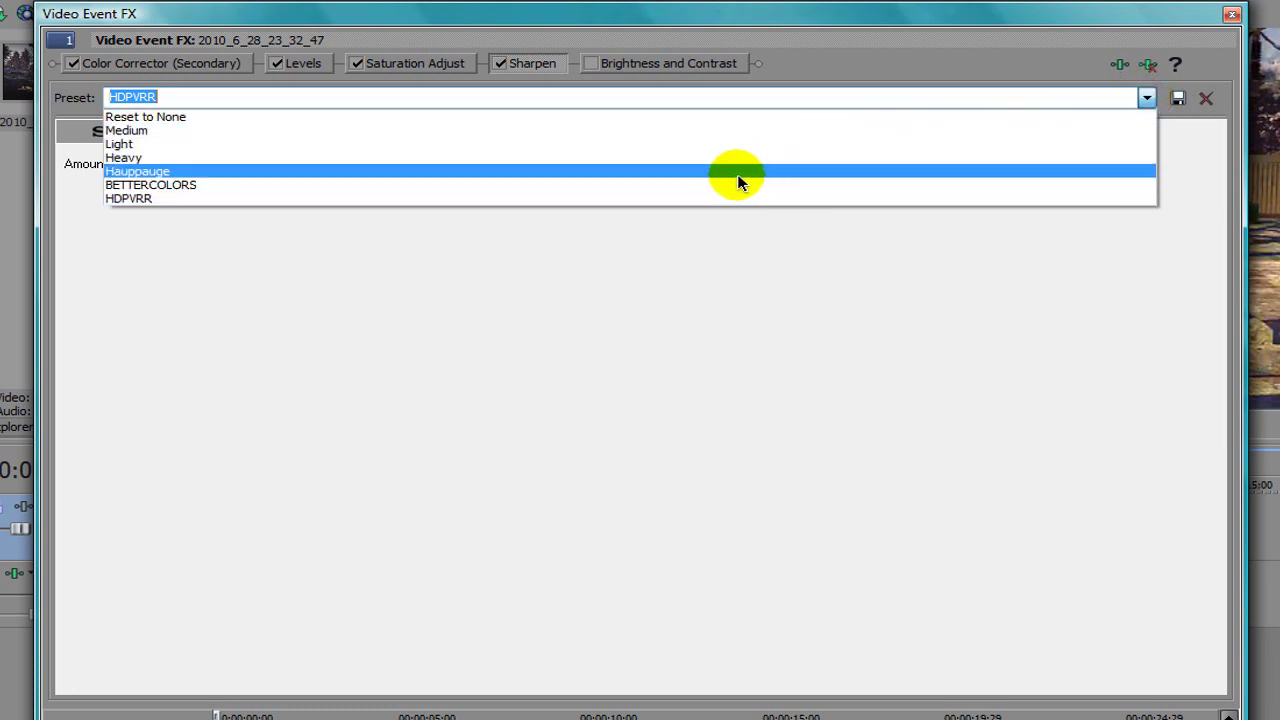
click(701, 199)
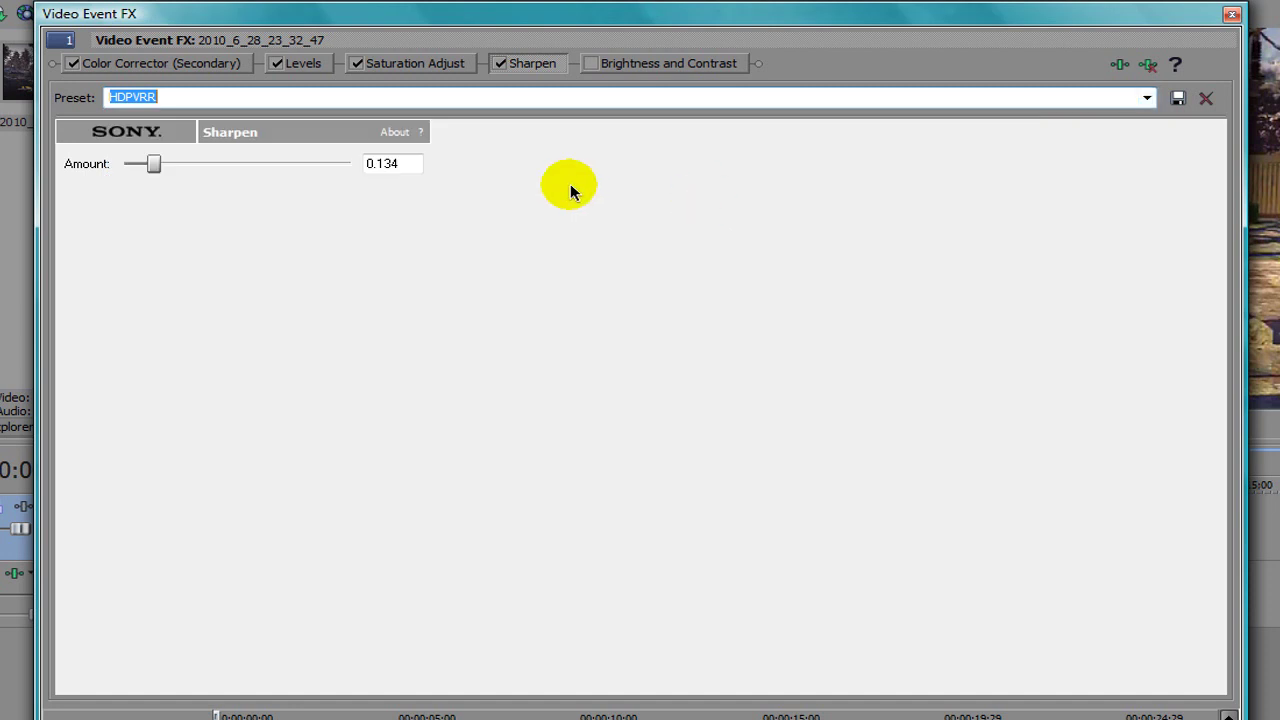
click(409, 165)
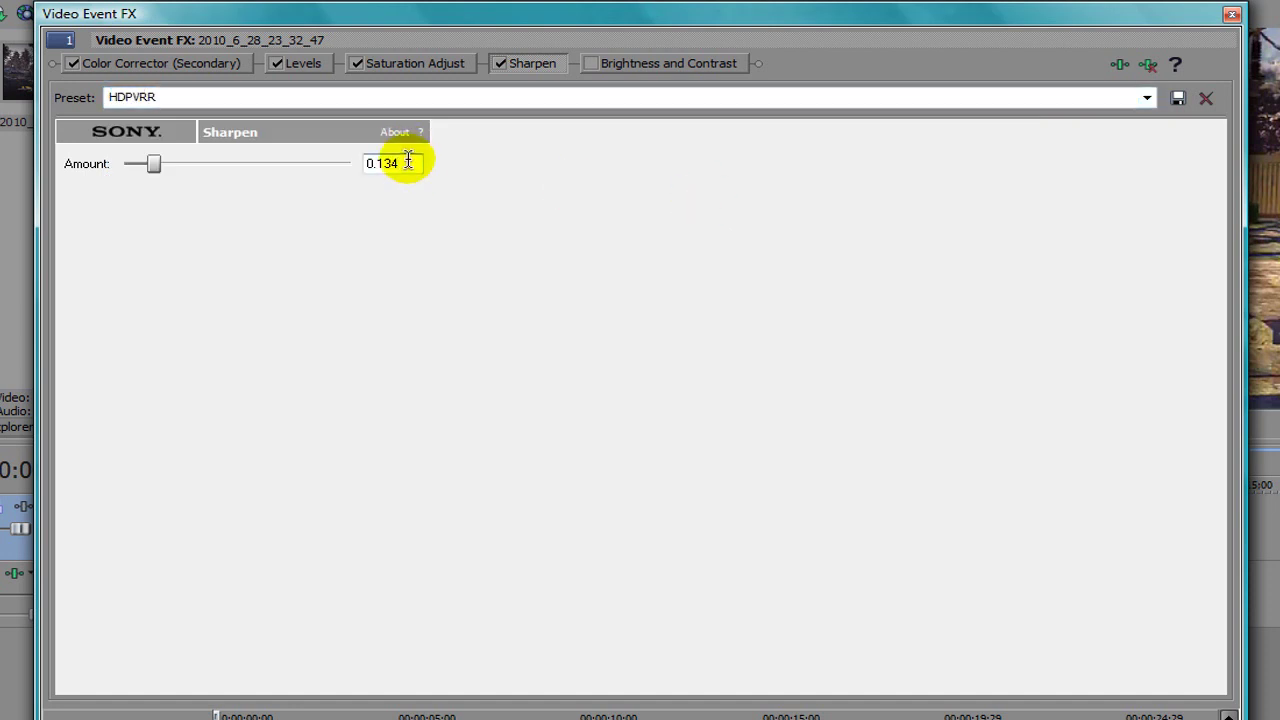
Step: Glance at Brightness and Contrast, then return to the Color Corrector (Secondary) settings
click(621, 68)
click(552, 68)
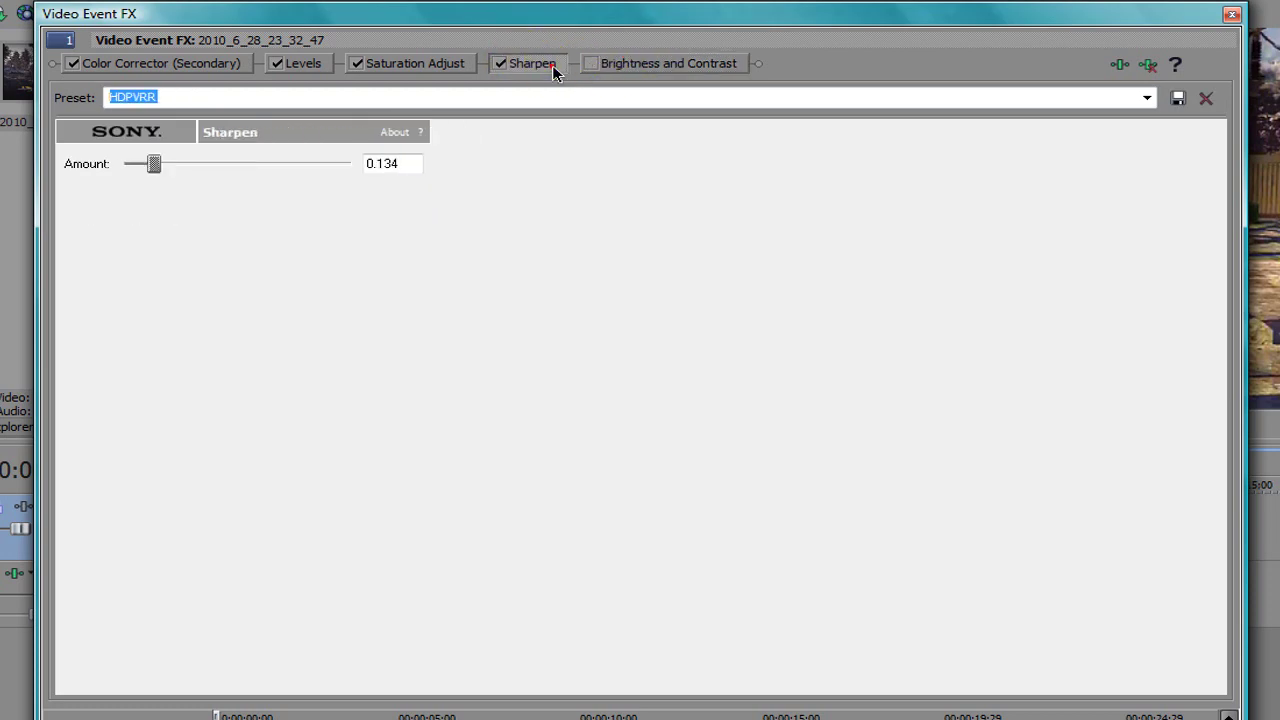
click(175, 64)
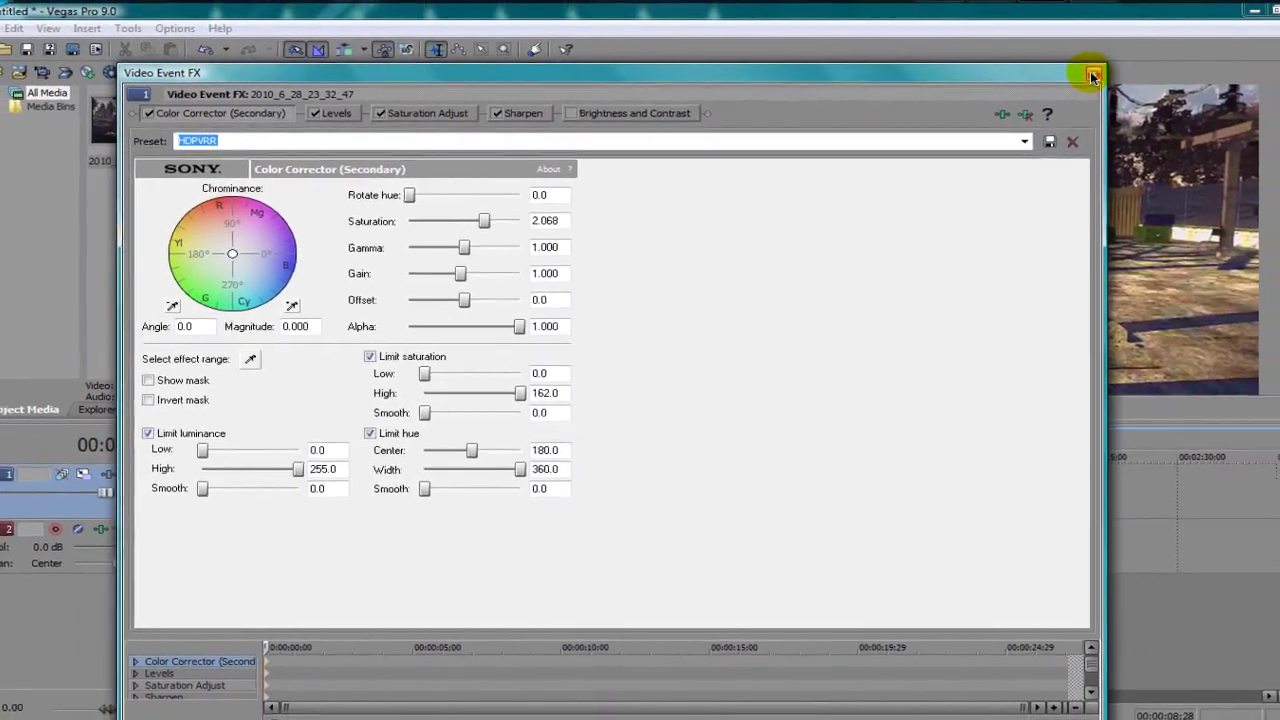
Step: Close the Video Event FX window and preview the corrected clip at 00:00:21 and 00:00:06
click(1201, 27)
click(277, 478)
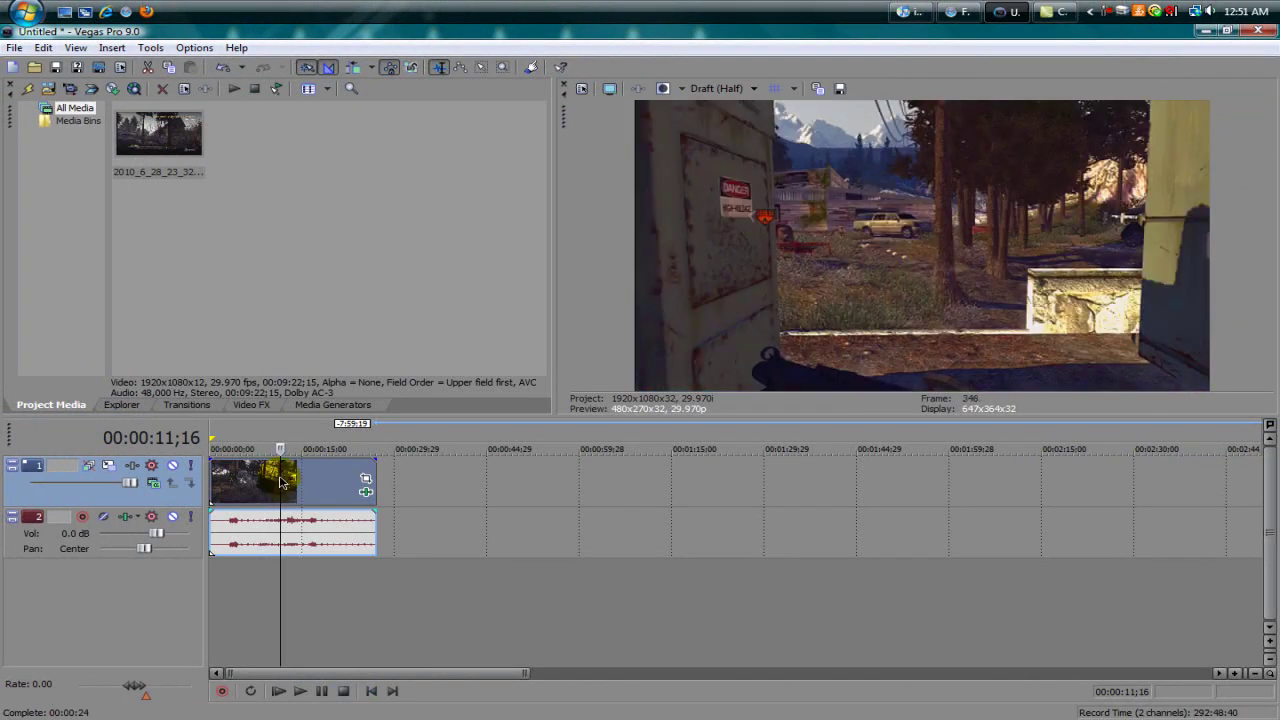
click(301, 482)
click(342, 479)
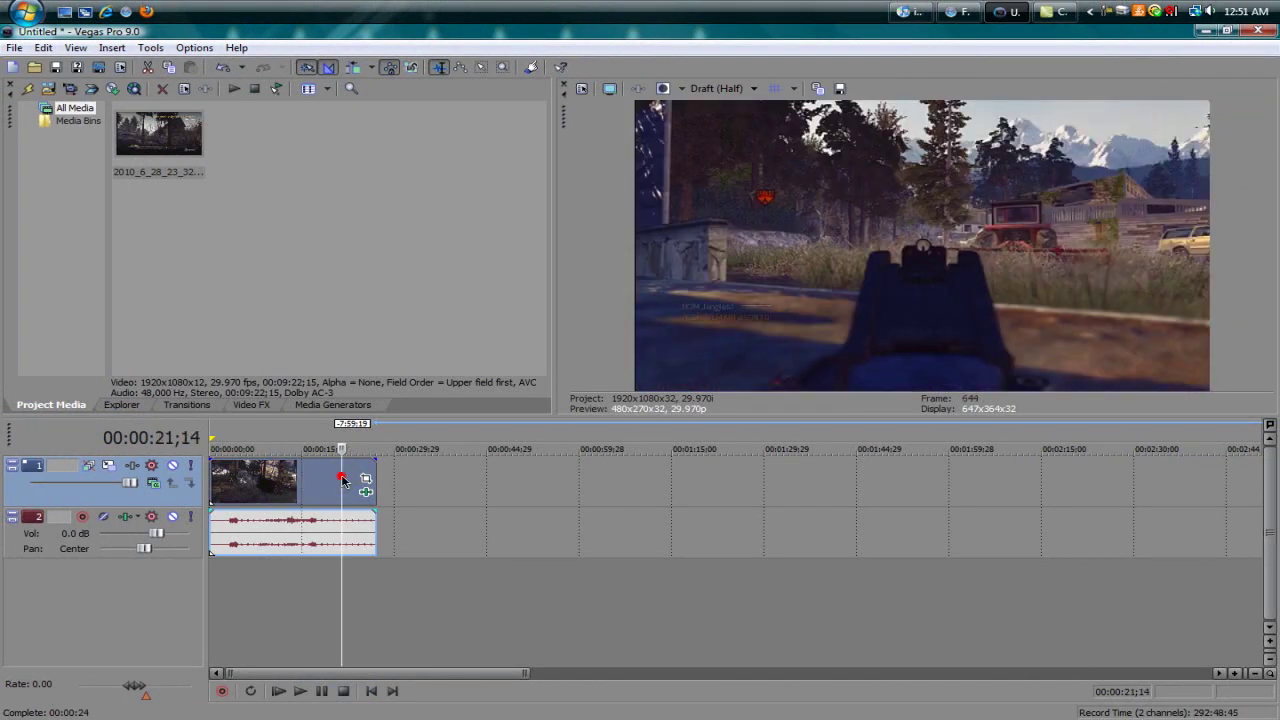
click(248, 468)
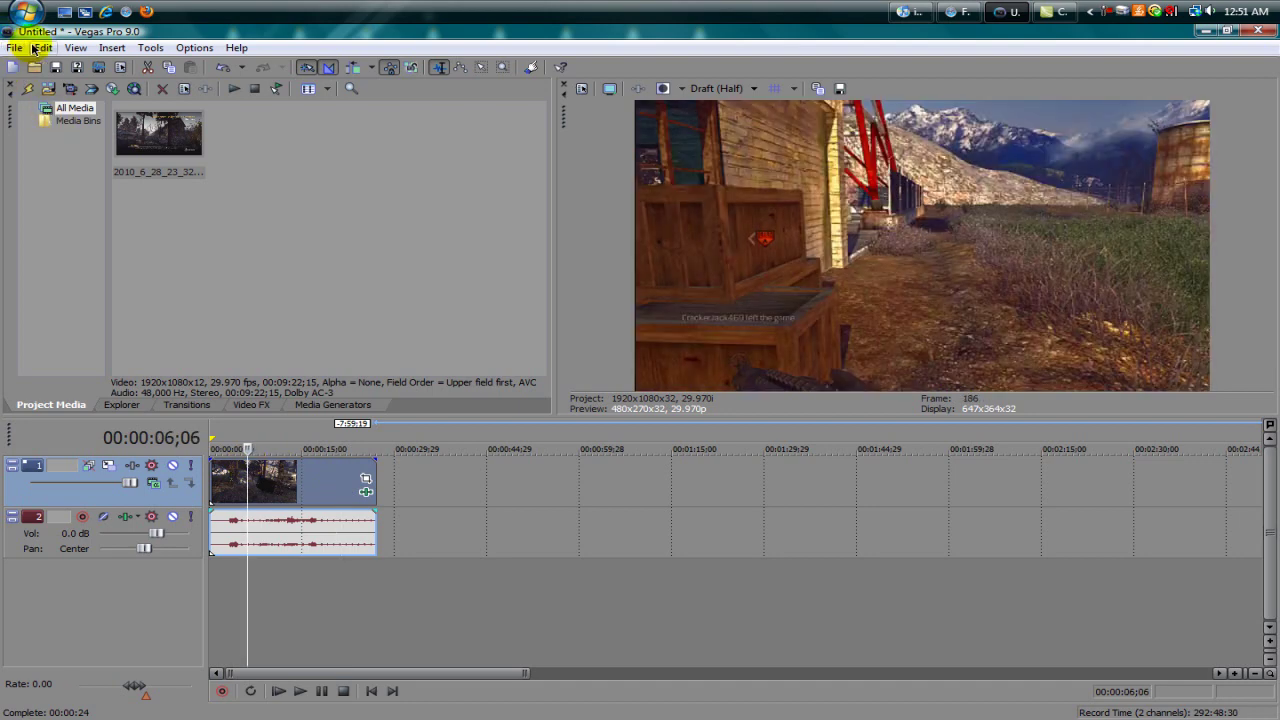
click(15, 47)
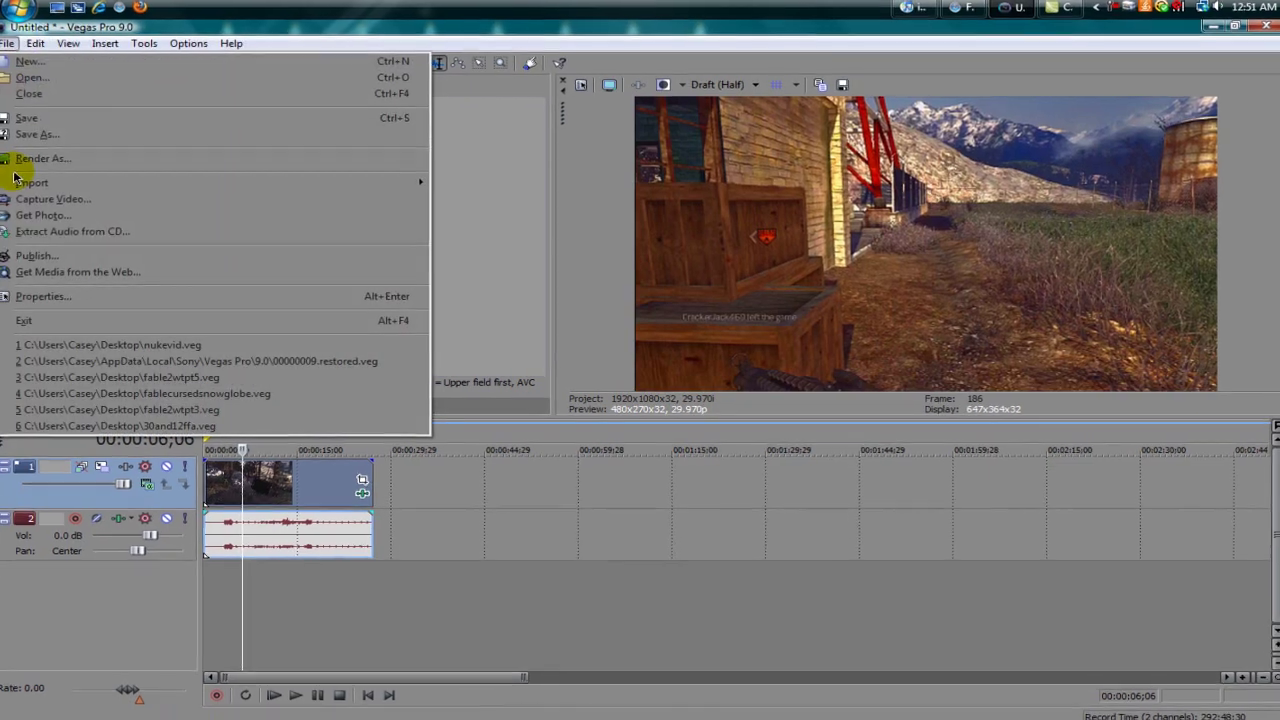
Step: Render to the Desktop as Windows Media Video V11 with the YouTubeINHDD template
click(10, 150)
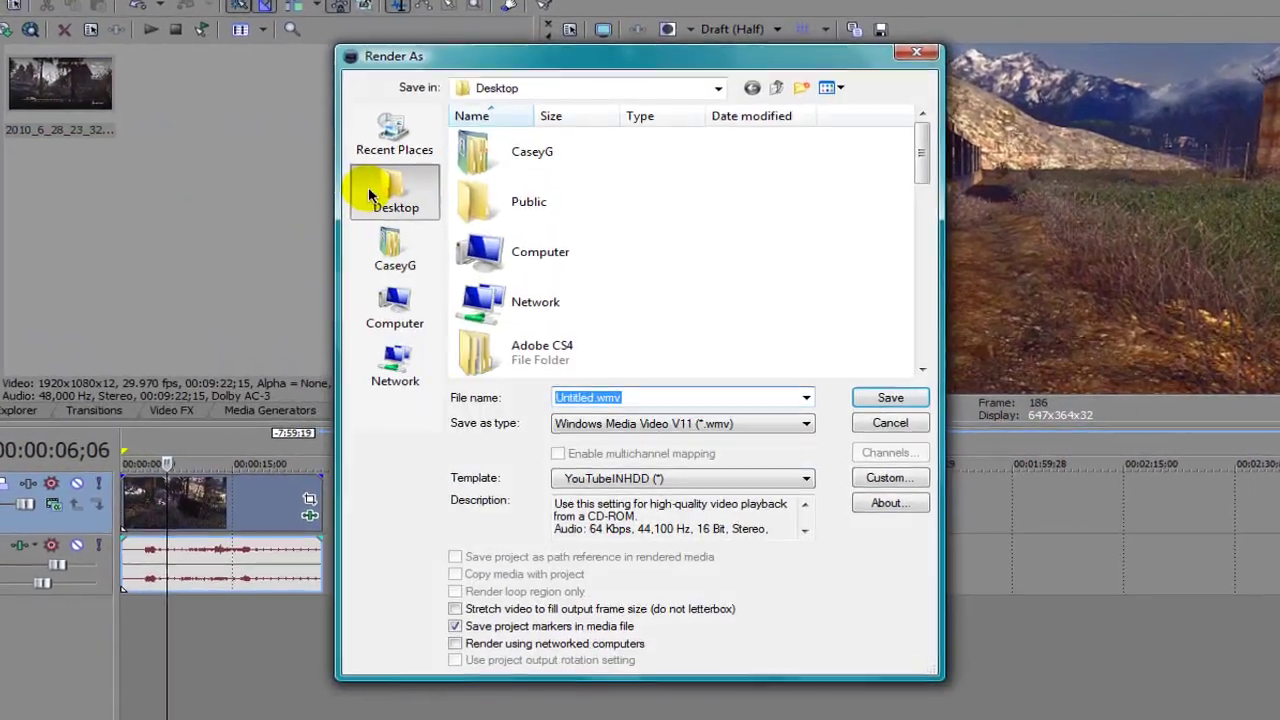
click(370, 195)
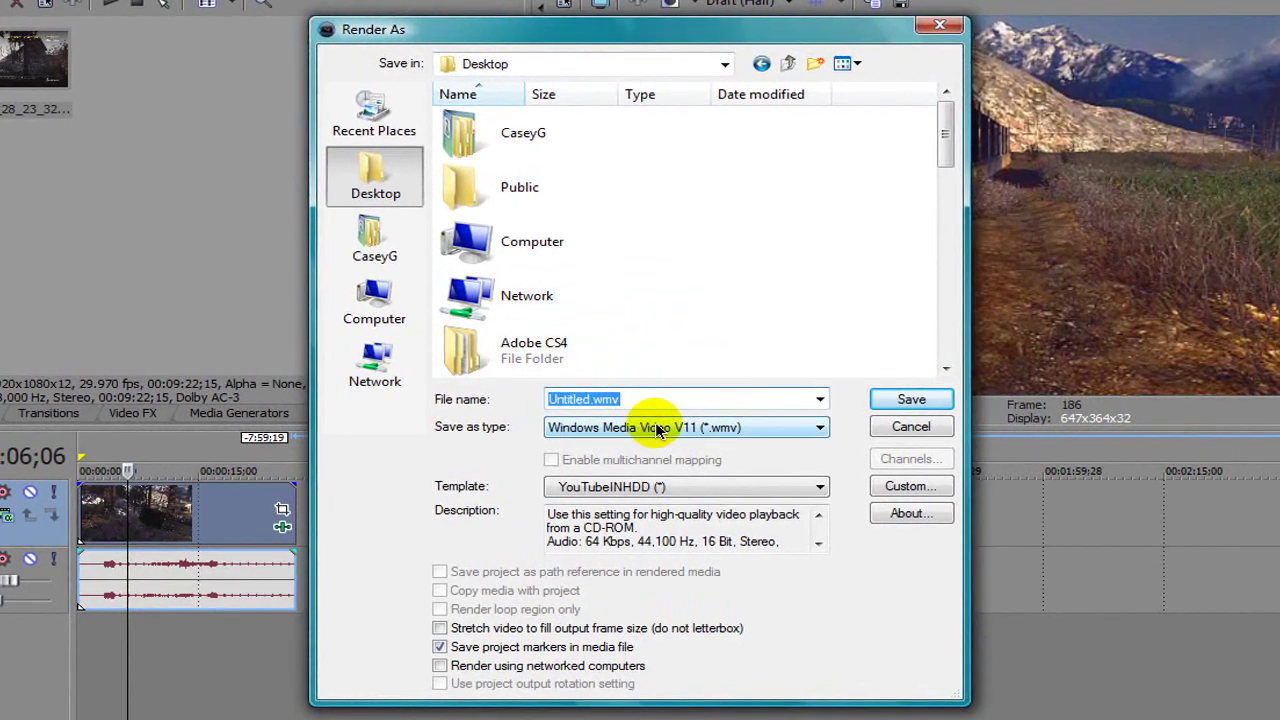
click(749, 428)
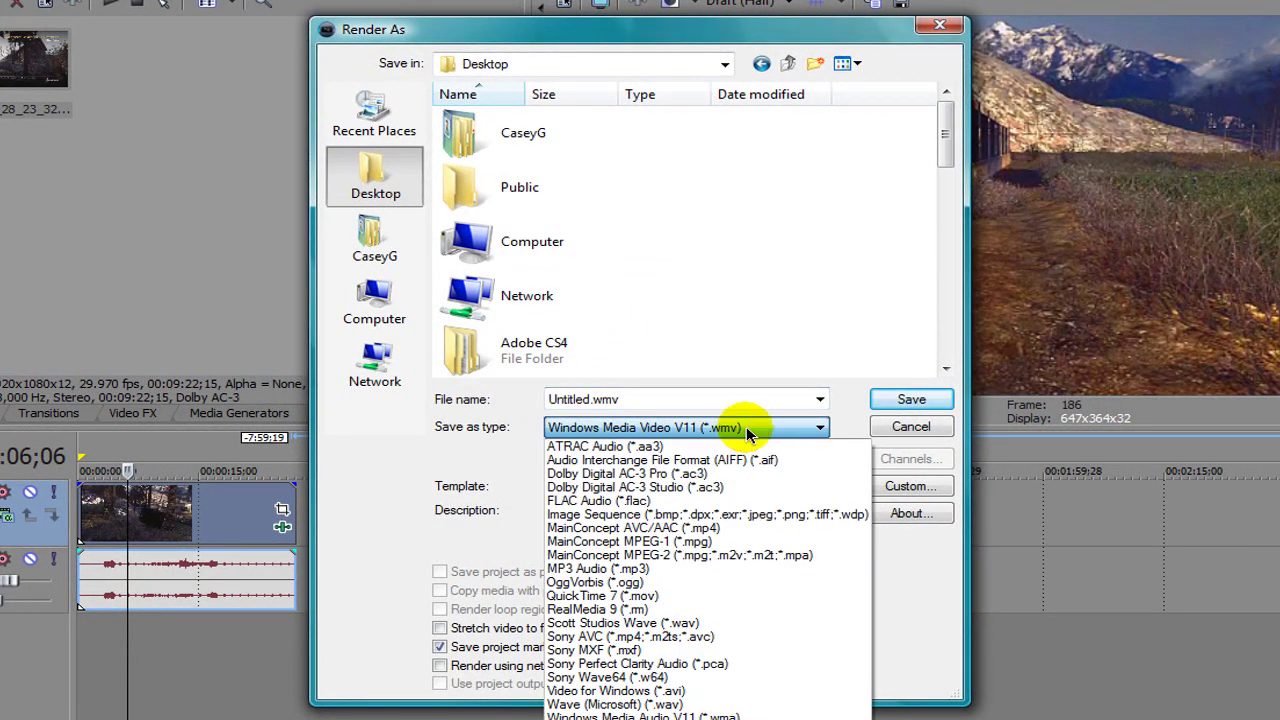
click(749, 428)
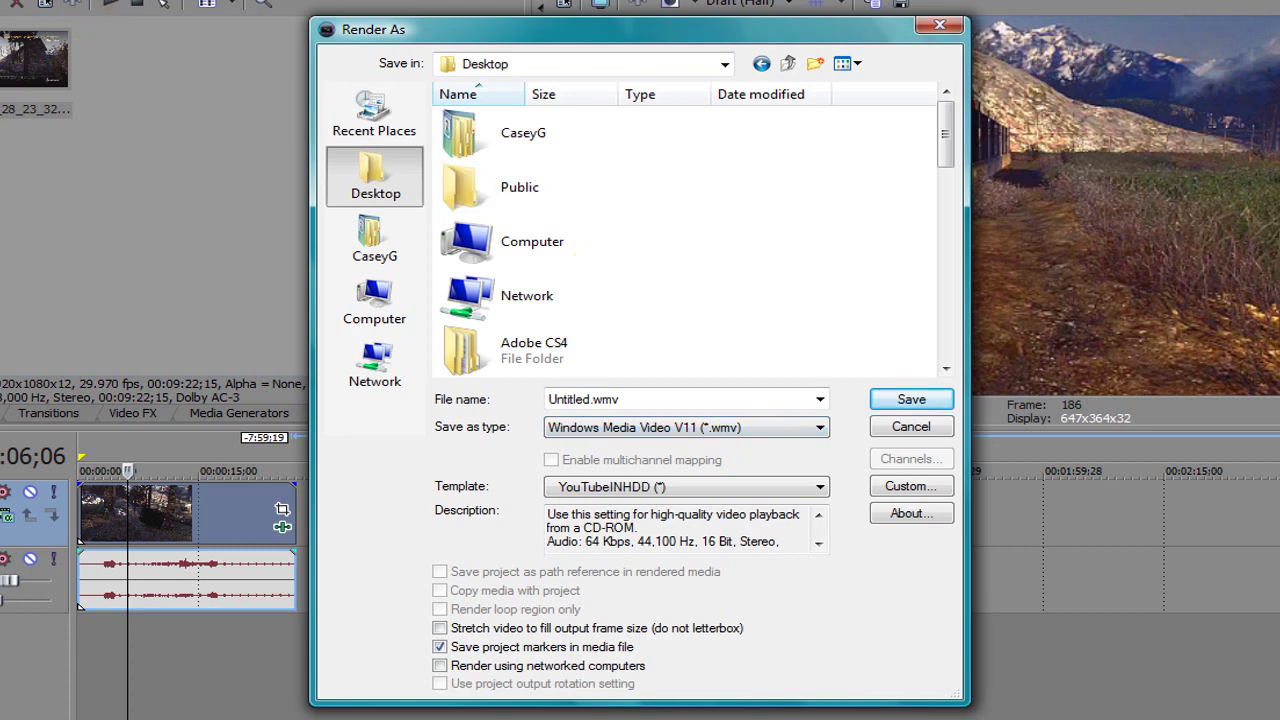
click(625, 487)
click(638, 488)
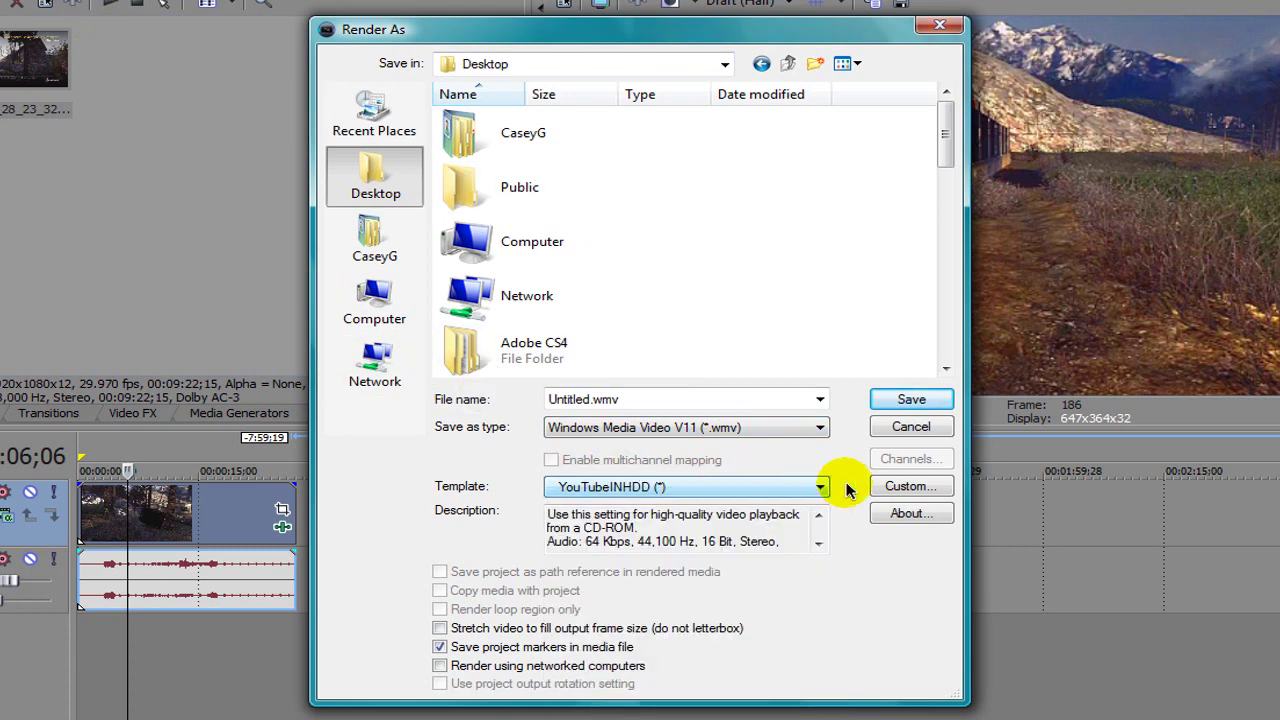
Step: Set custom audio to CBR, Windows Media Audio 9.2, 64 kbps, 44 kHz stereo
click(899, 486)
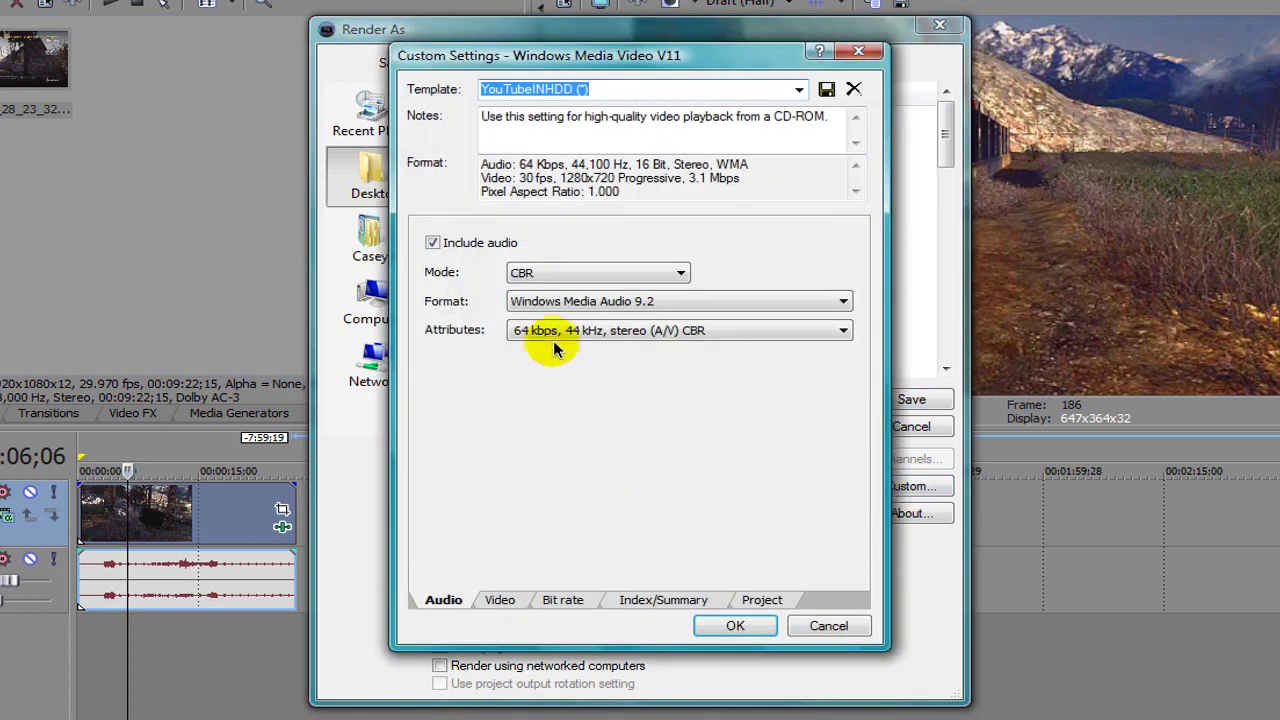
click(552, 274)
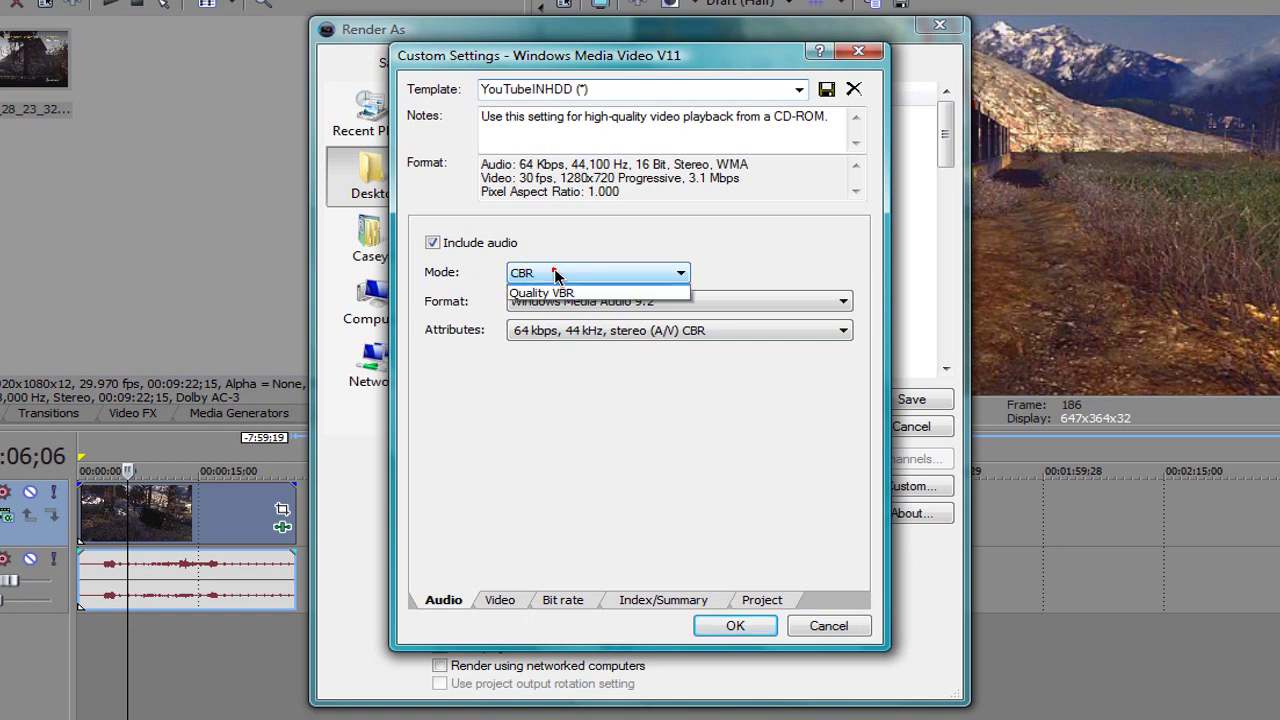
click(558, 284)
click(546, 272)
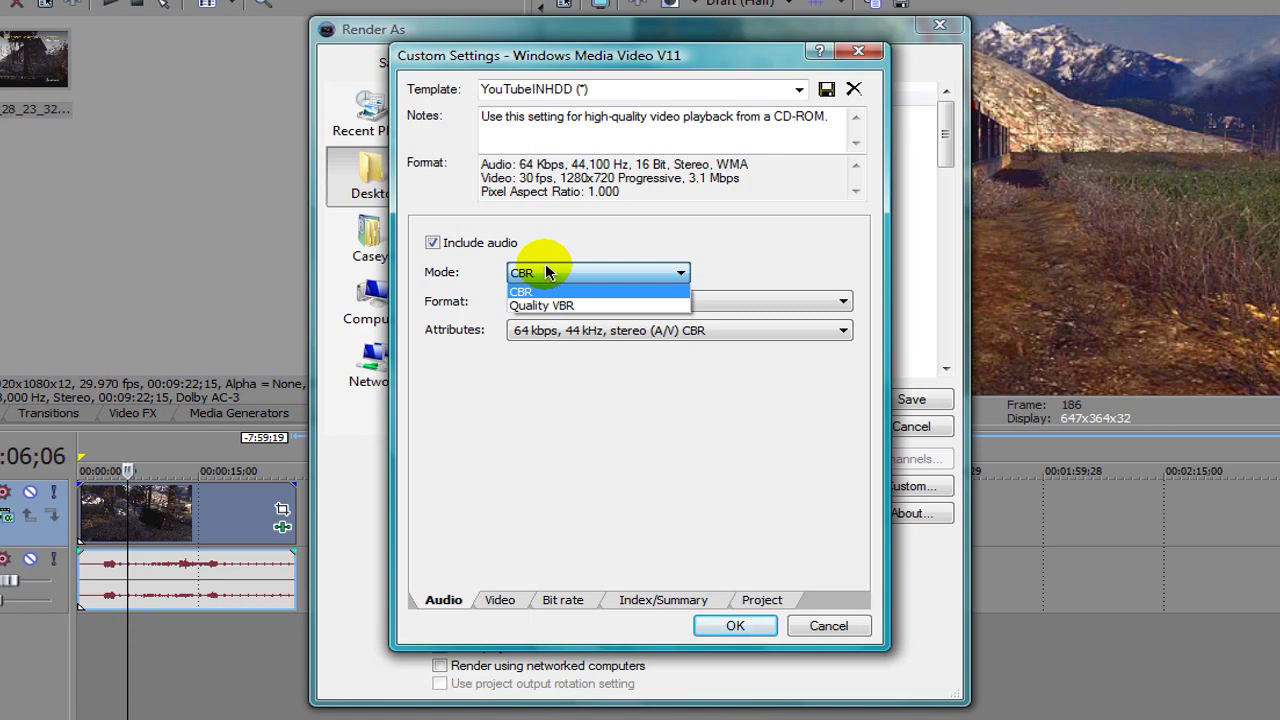
click(548, 290)
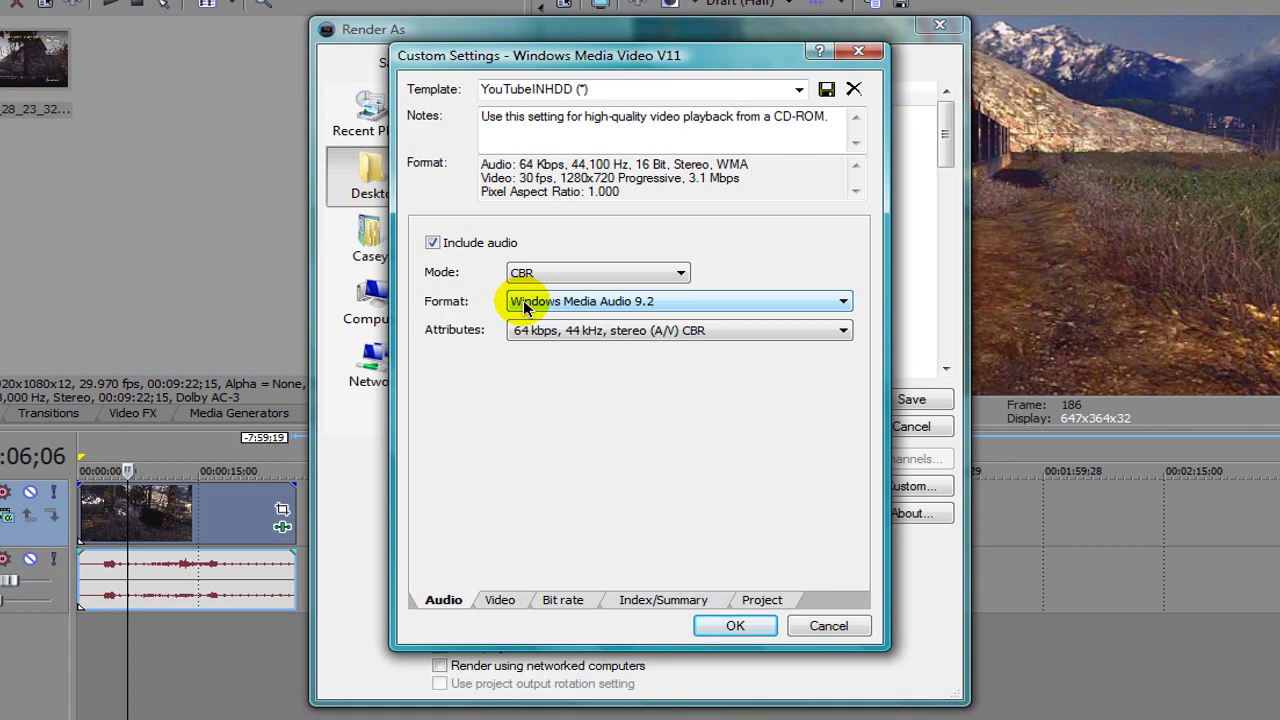
click(552, 332)
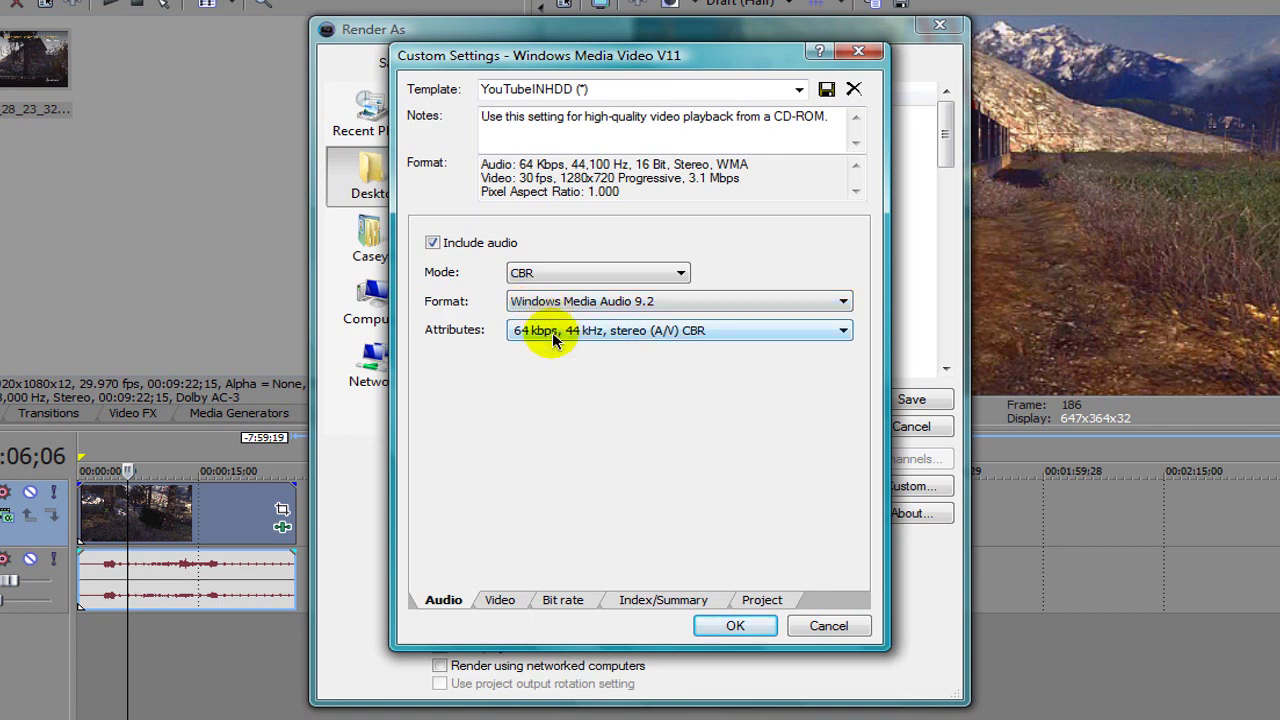
click(752, 331)
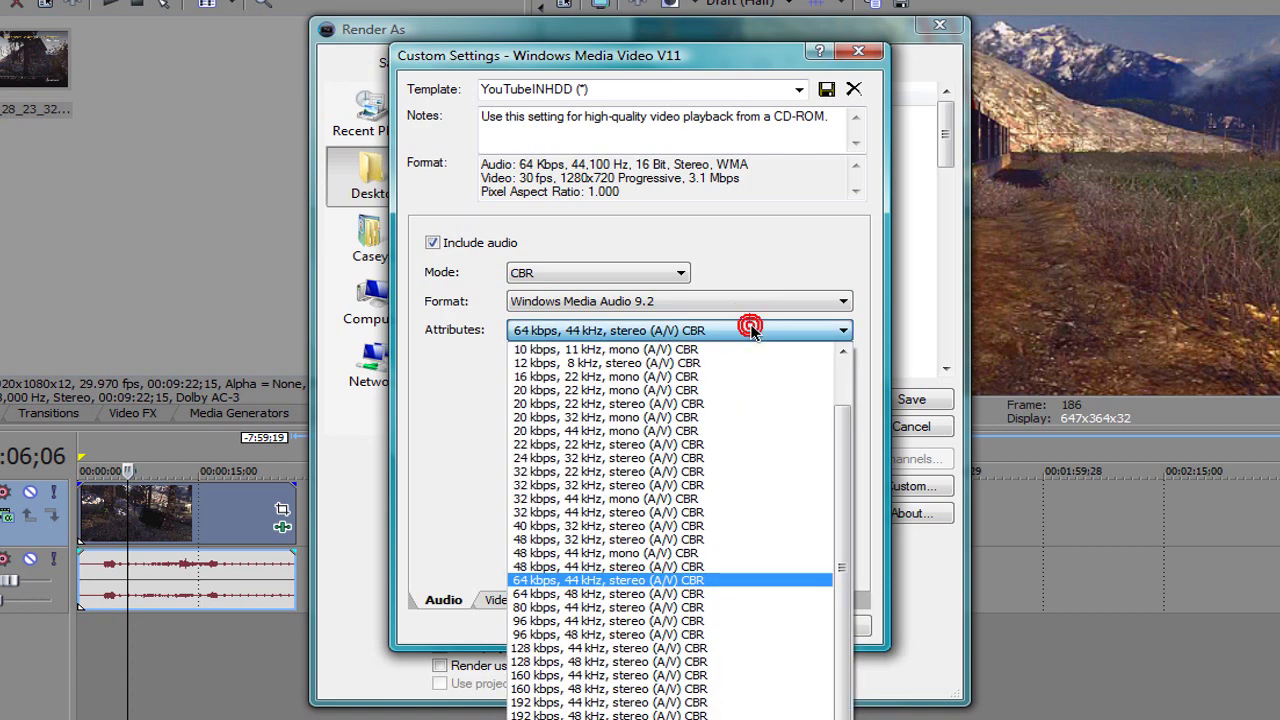
click(627, 580)
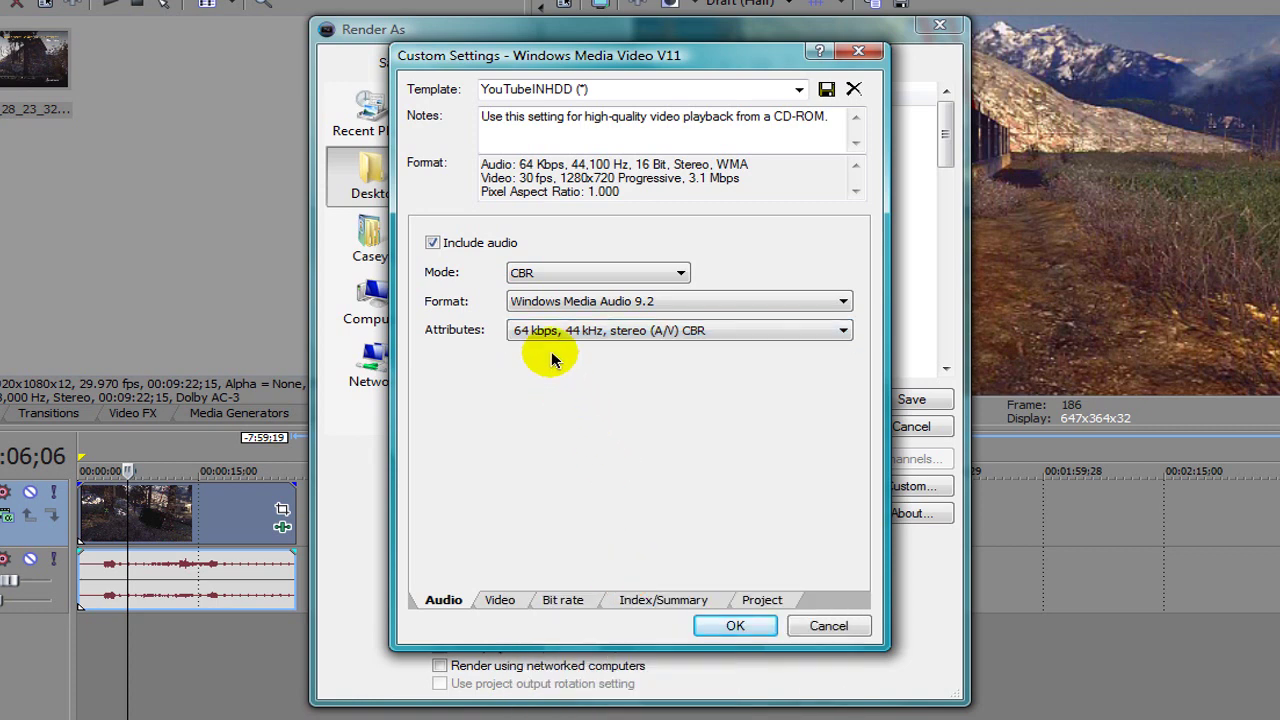
Step: On the Video page, keep Windows Media Video 9 as the codec and the original image size
click(500, 600)
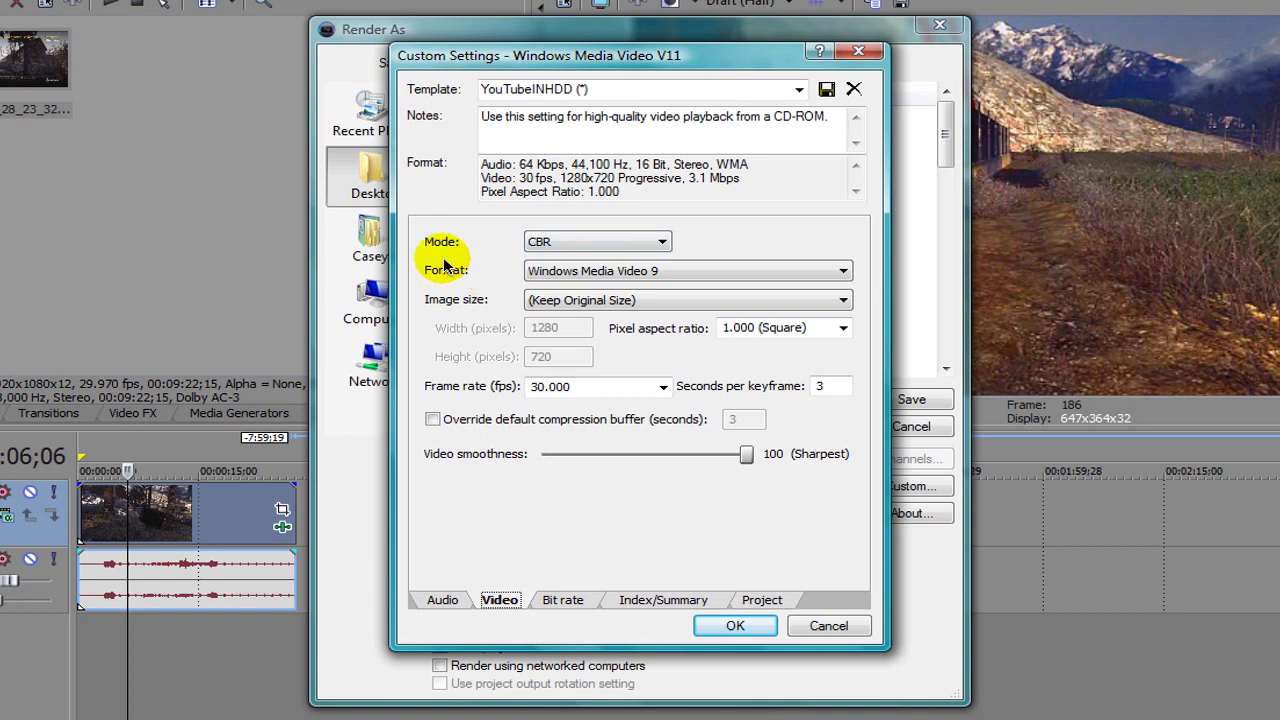
click(706, 271)
click(706, 270)
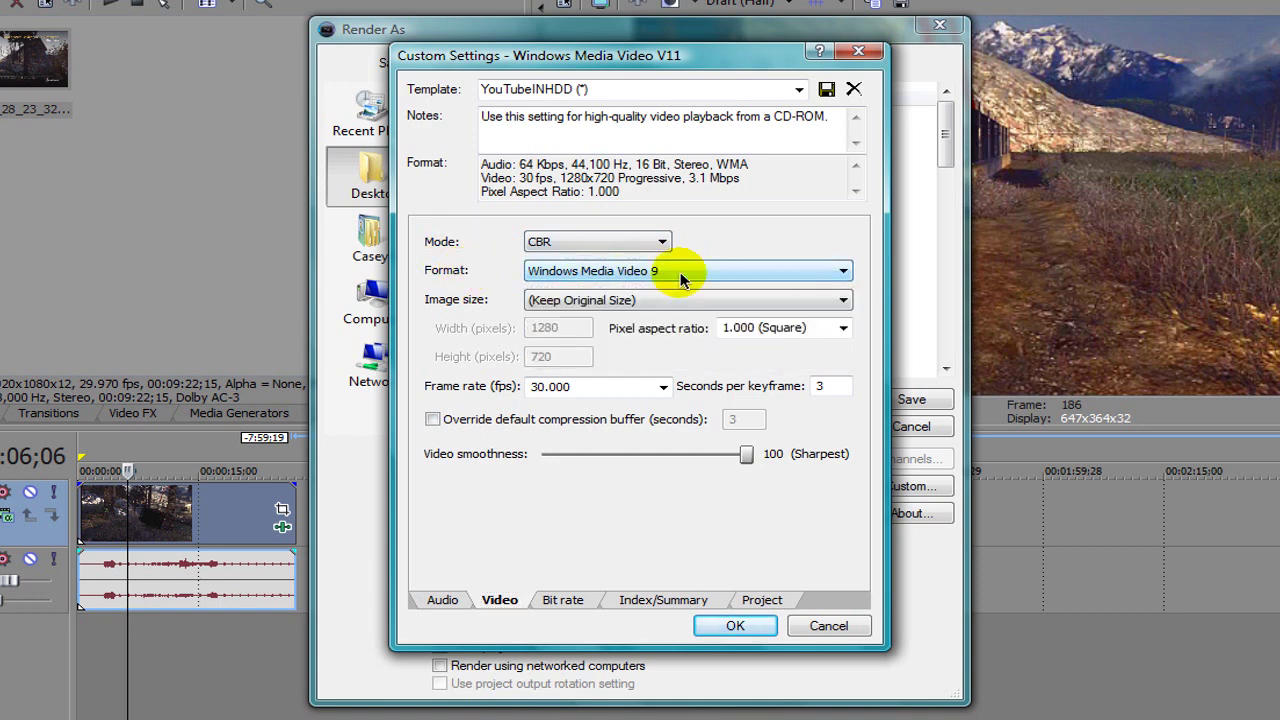
click(573, 305)
click(600, 300)
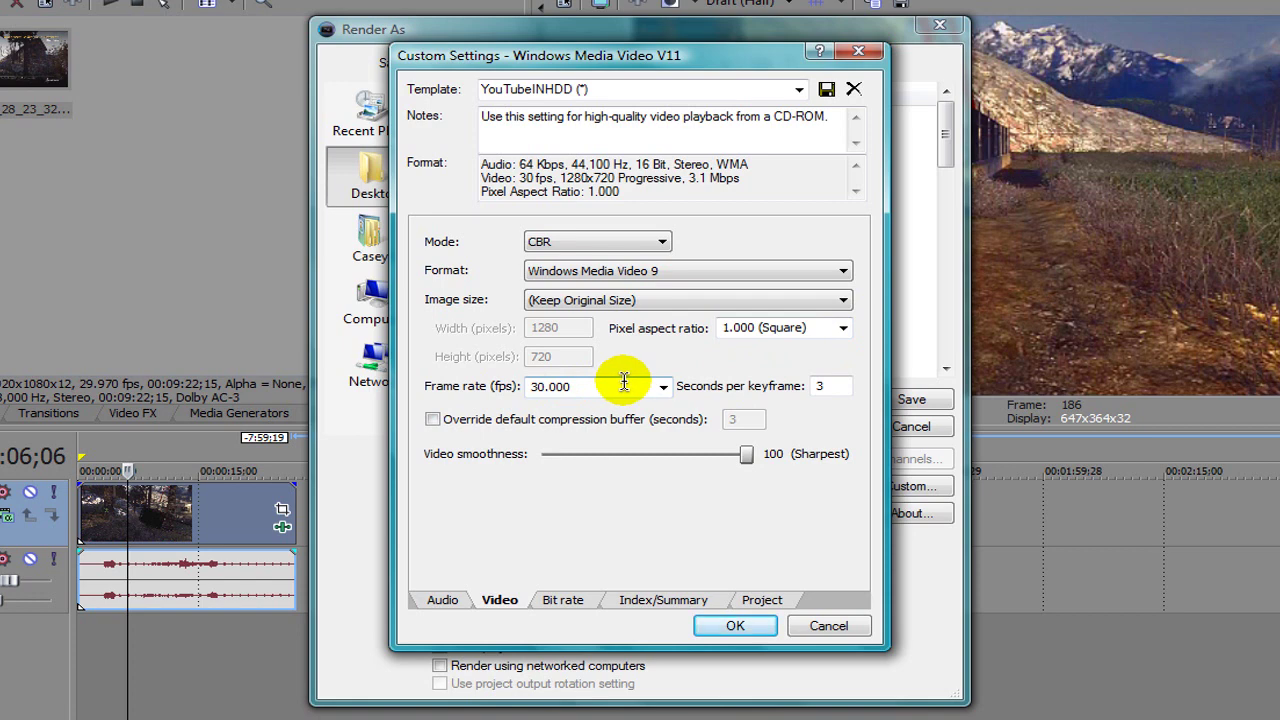
Step: Set keyframes every 3 seconds, leave buffer override off, and confirm the 5 M Internet/LAN bit rate
click(822, 384)
text(3)
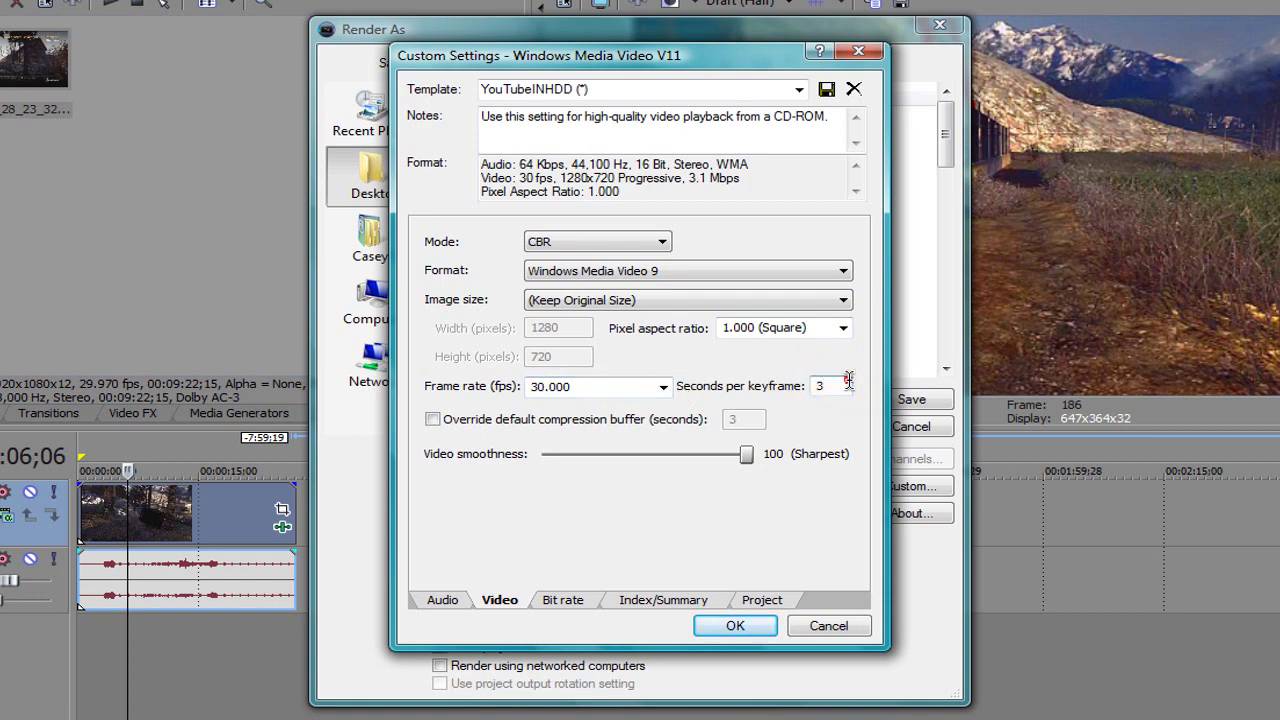
click(434, 420)
click(434, 420)
click(556, 594)
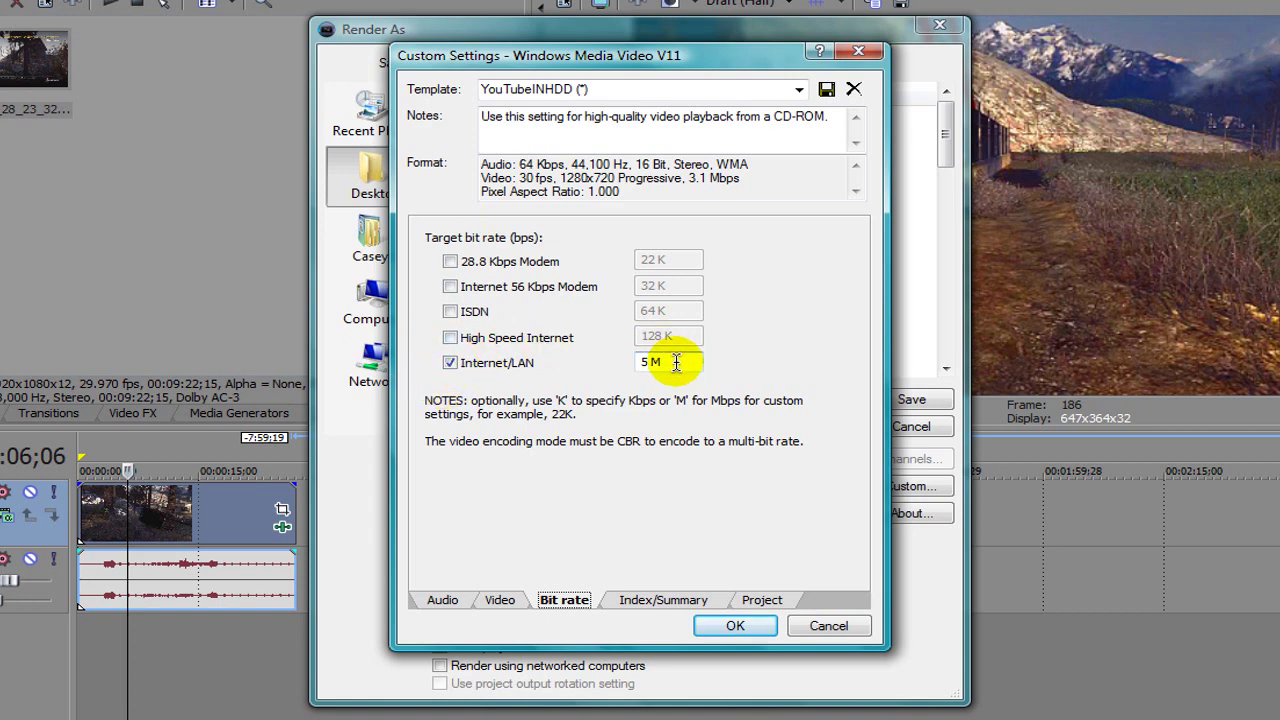
Step: Review the Index/Summary and Project pages, keep Best rendering quality, and accept the custom settings
click(659, 602)
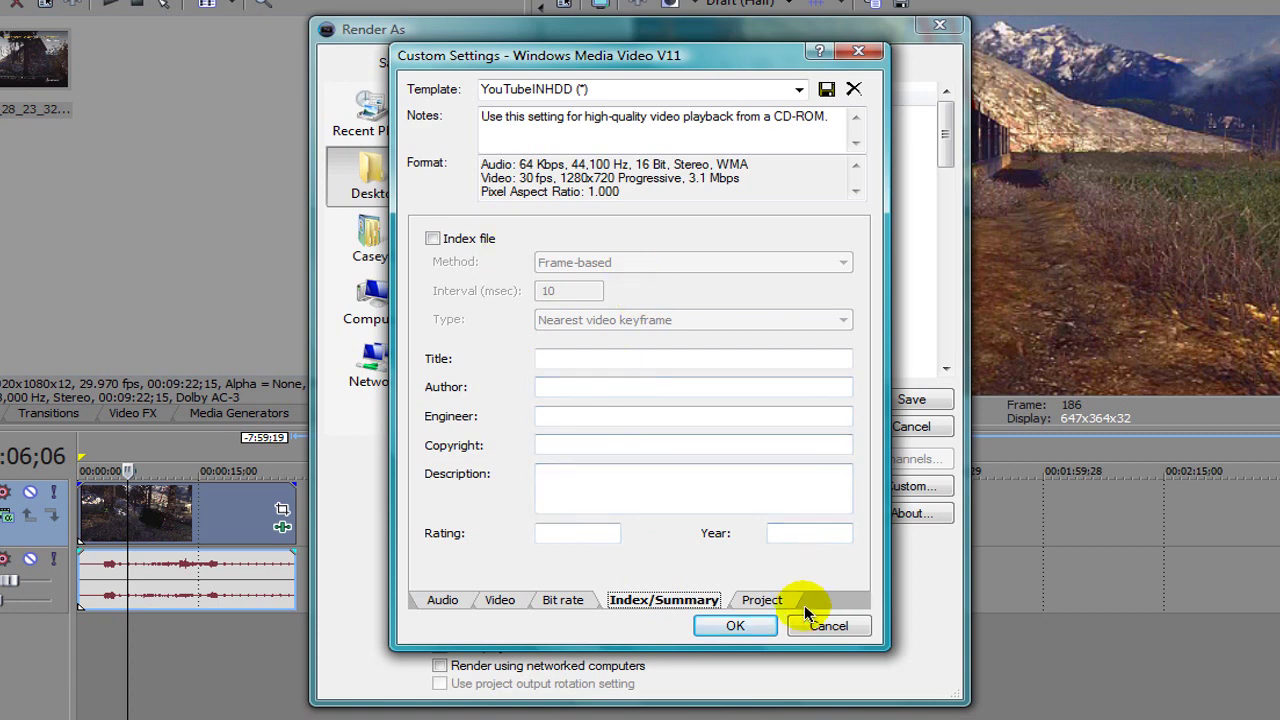
click(760, 598)
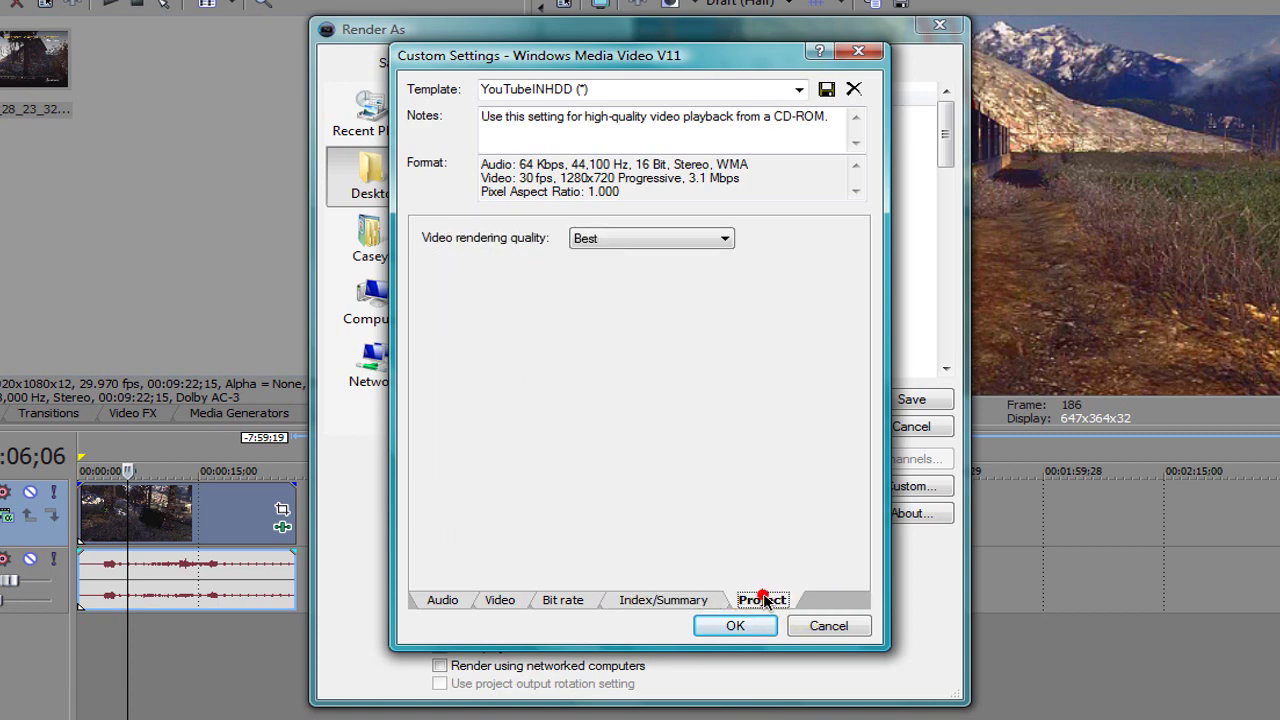
click(648, 240)
click(624, 305)
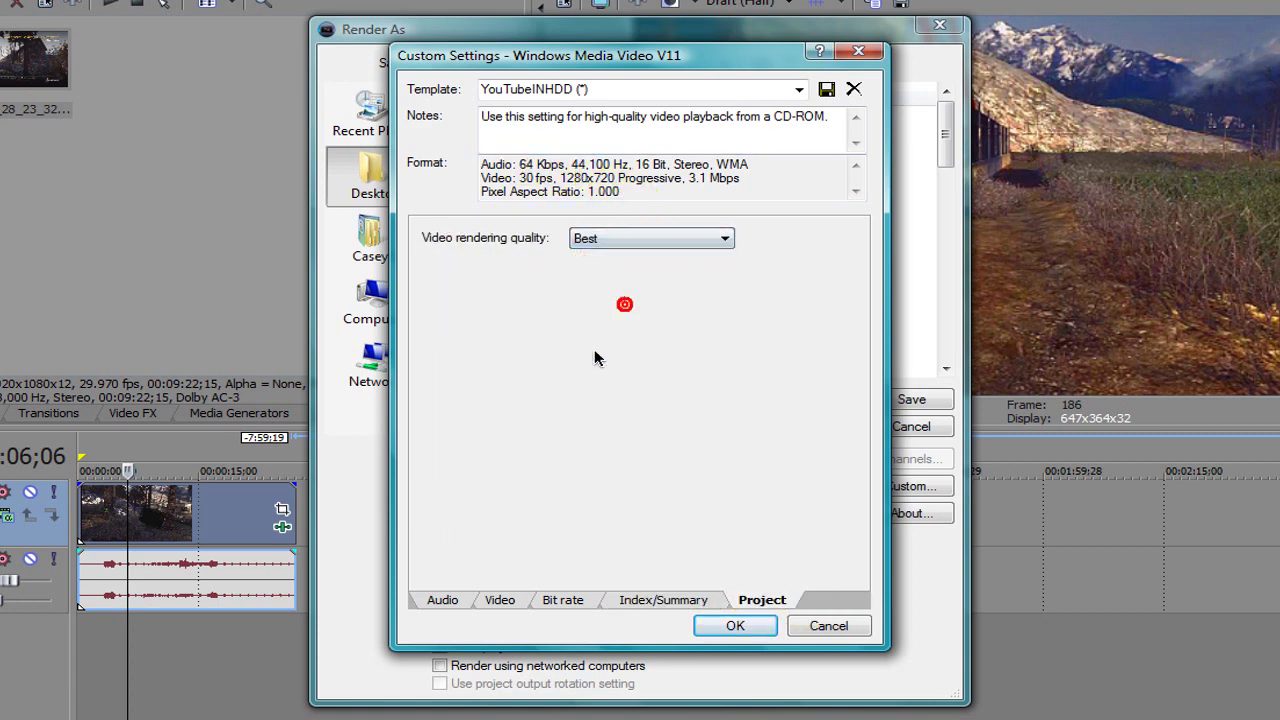
click(734, 625)
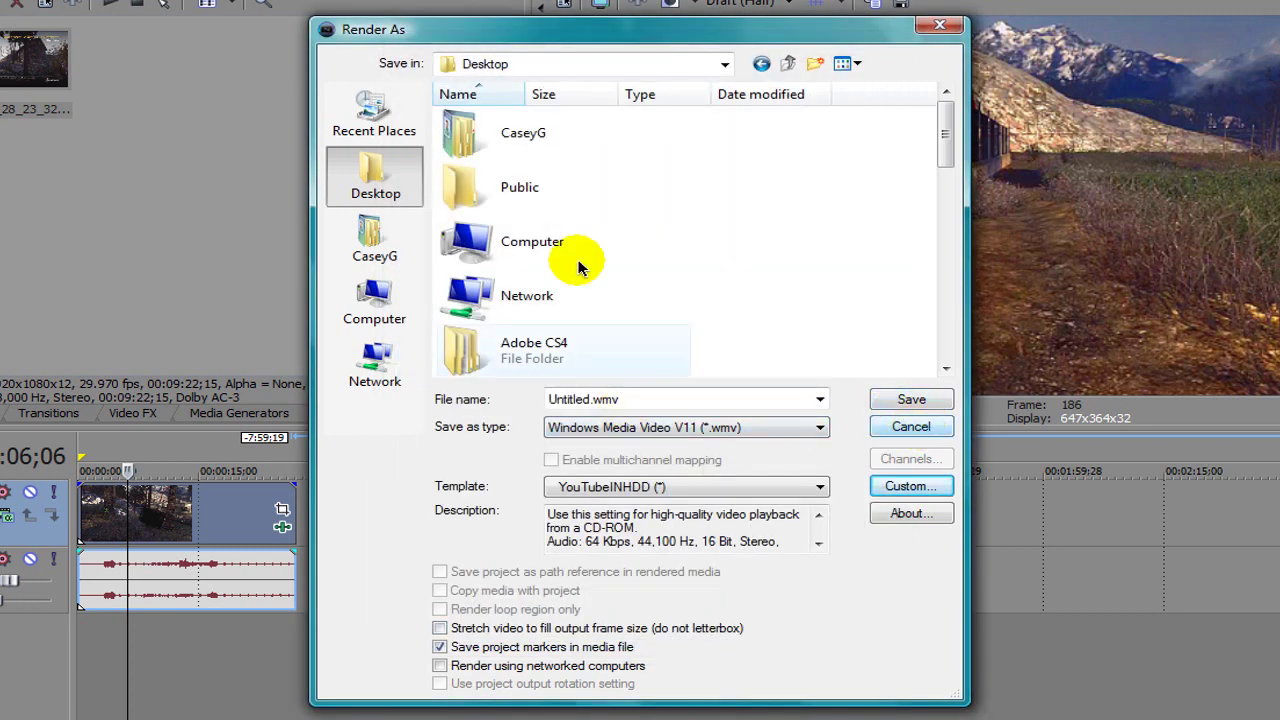
Step: Enable saving project markers in the rendered file, then close Custom Settings unchanged and the Render As dialog
click(440, 648)
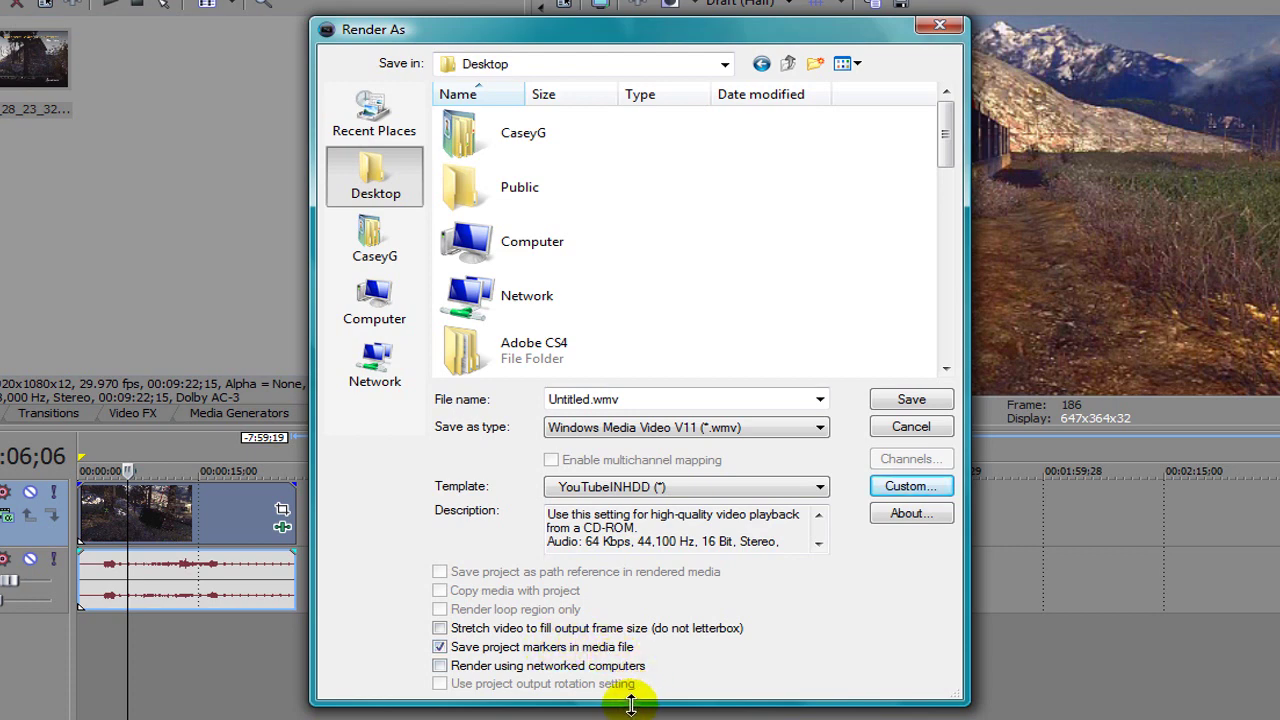
click(930, 486)
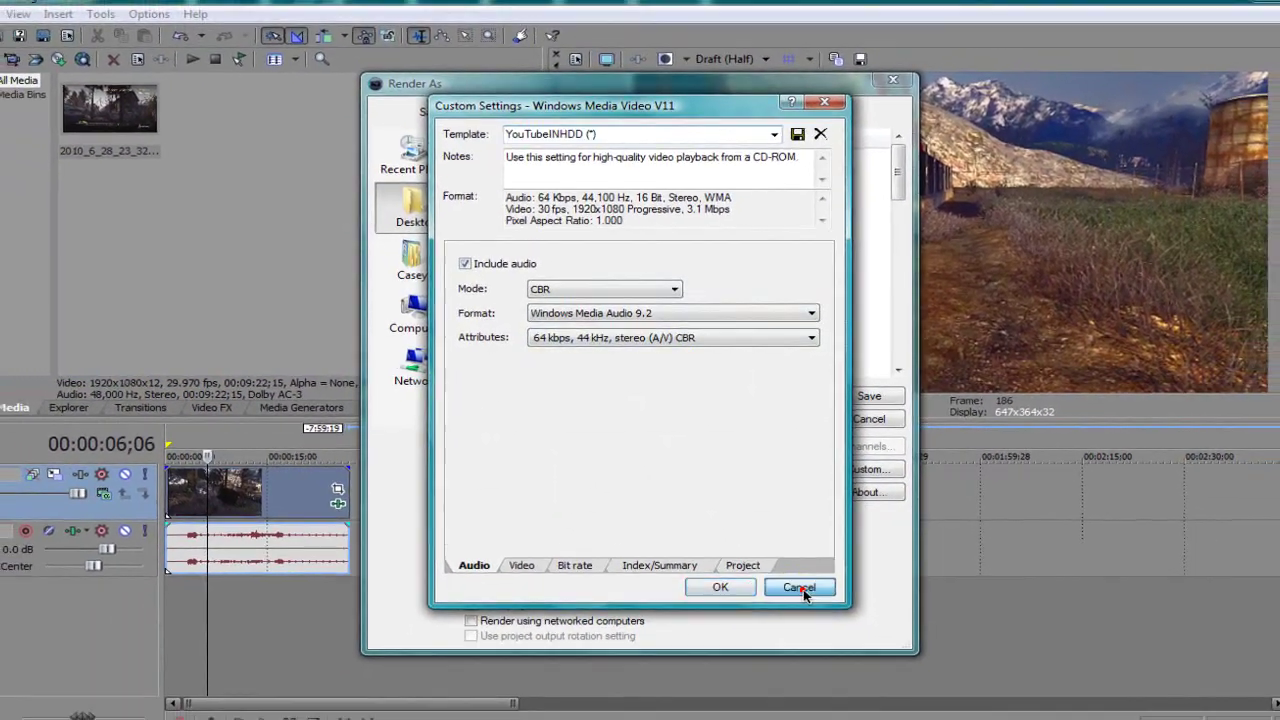
click(821, 615)
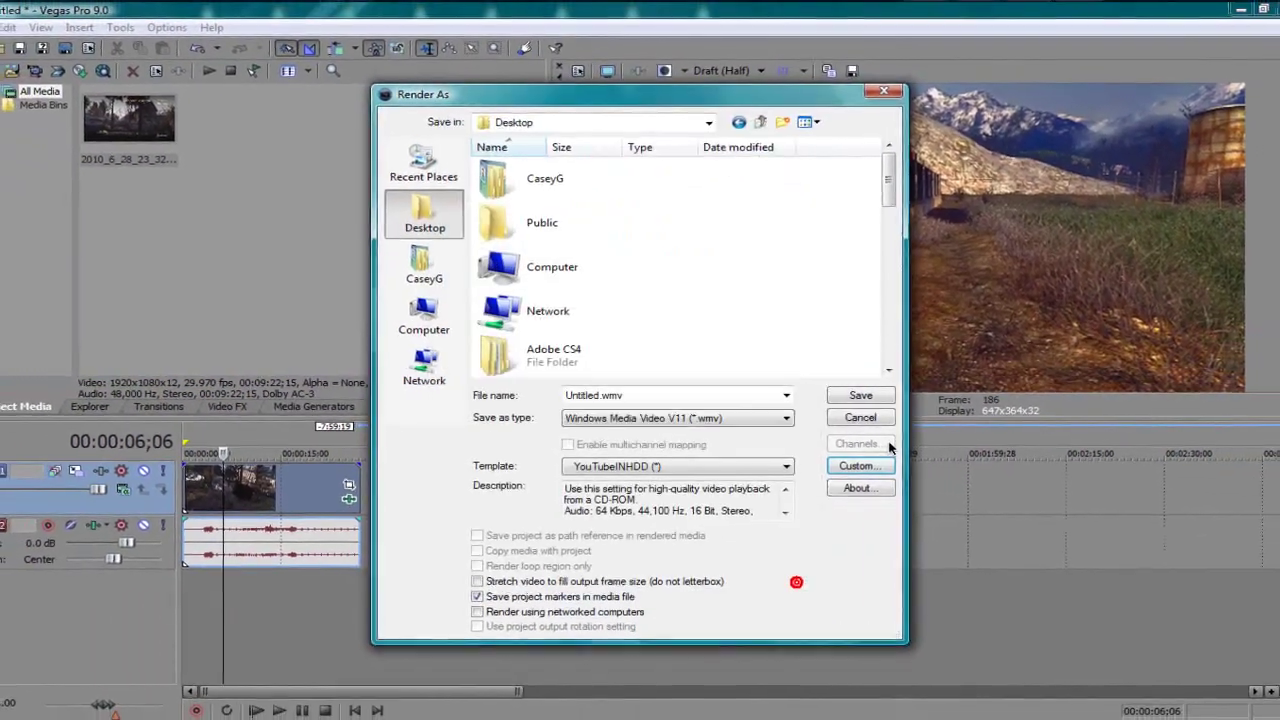
click(859, 417)
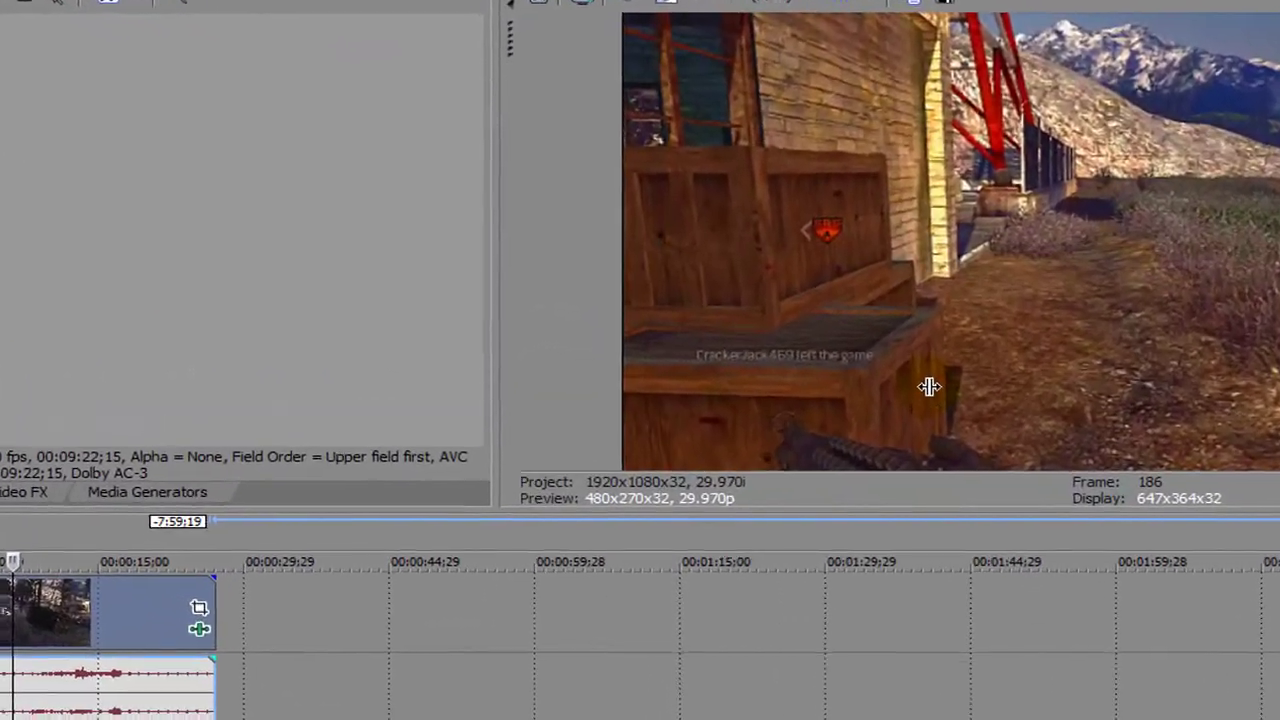
Step: Apply the HDV 720-30p template in Project Properties
key(alt+Return)
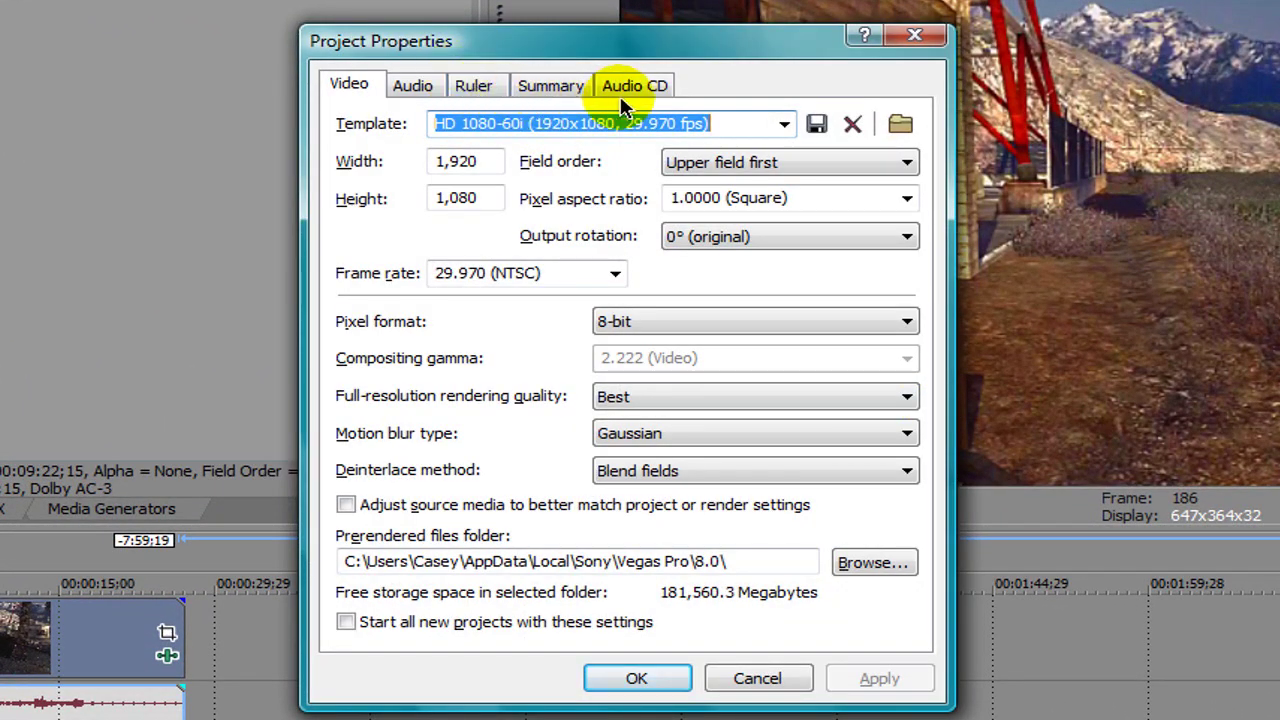
click(785, 124)
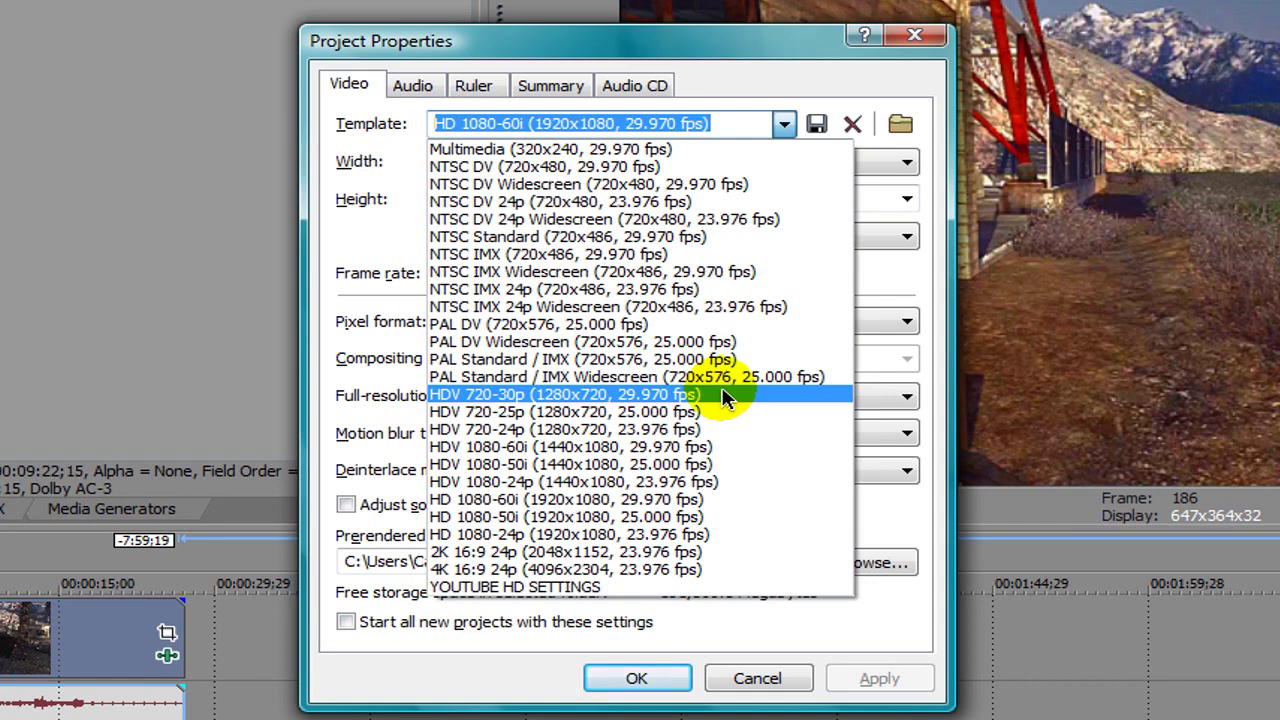
click(725, 398)
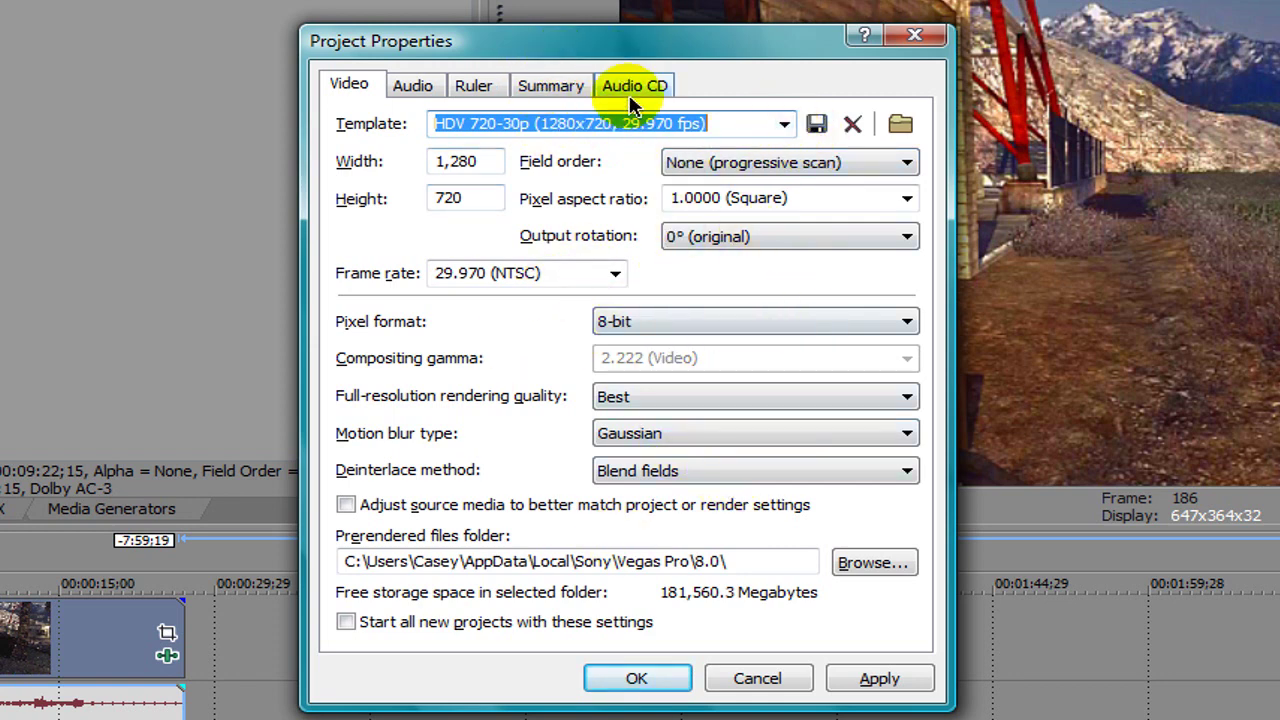
Step: Confirm progressive field order, pixel aspect ratio, rotation and the 29.970 (NTSC) frame rate
click(707, 163)
click(705, 163)
click(750, 197)
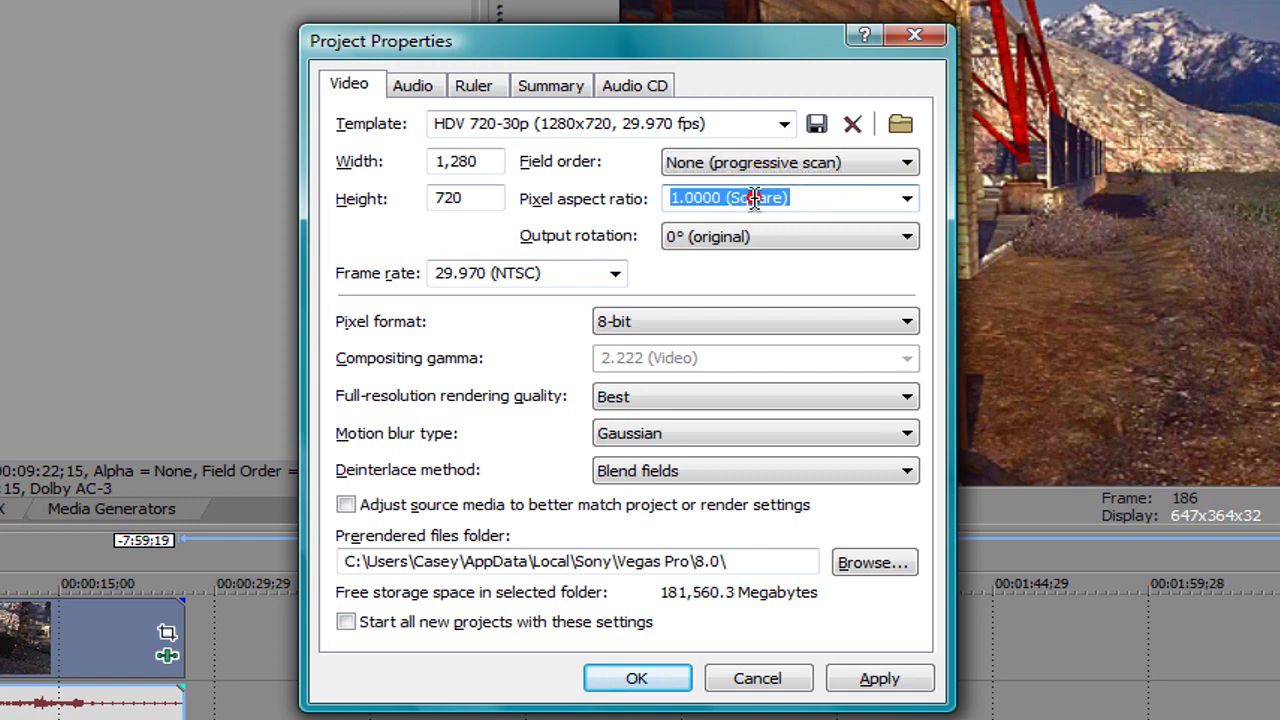
click(735, 163)
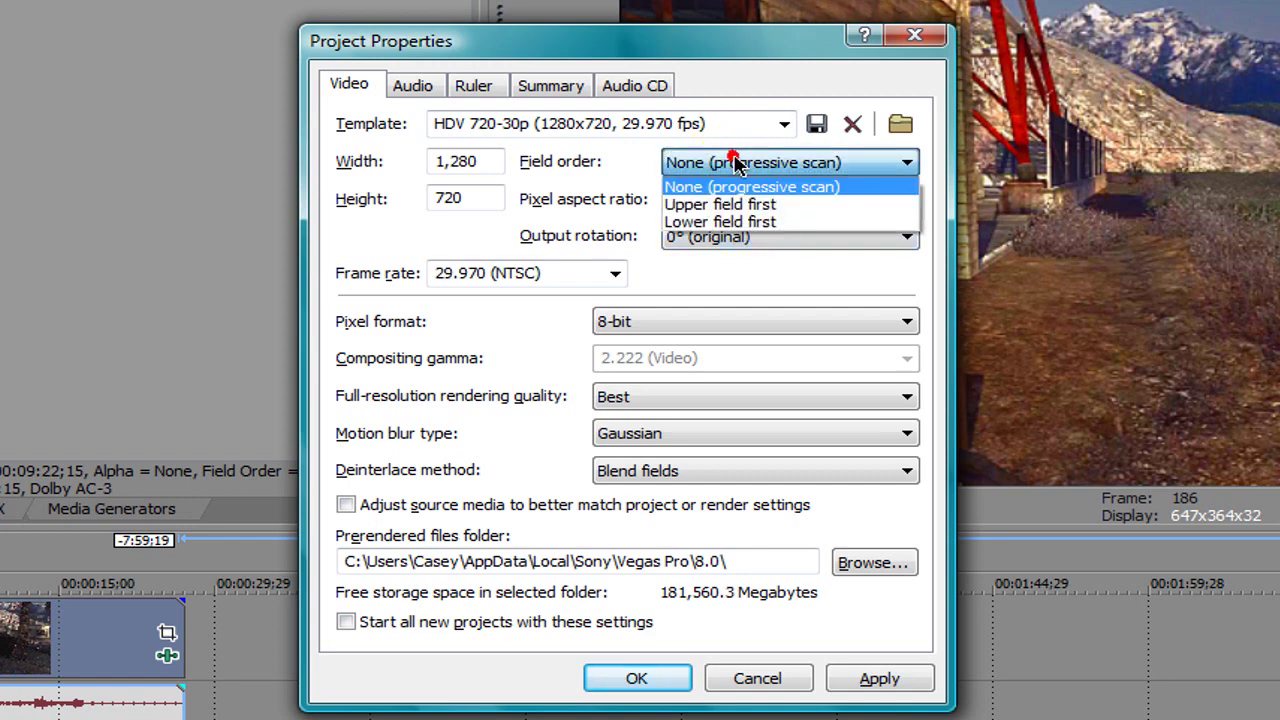
click(735, 163)
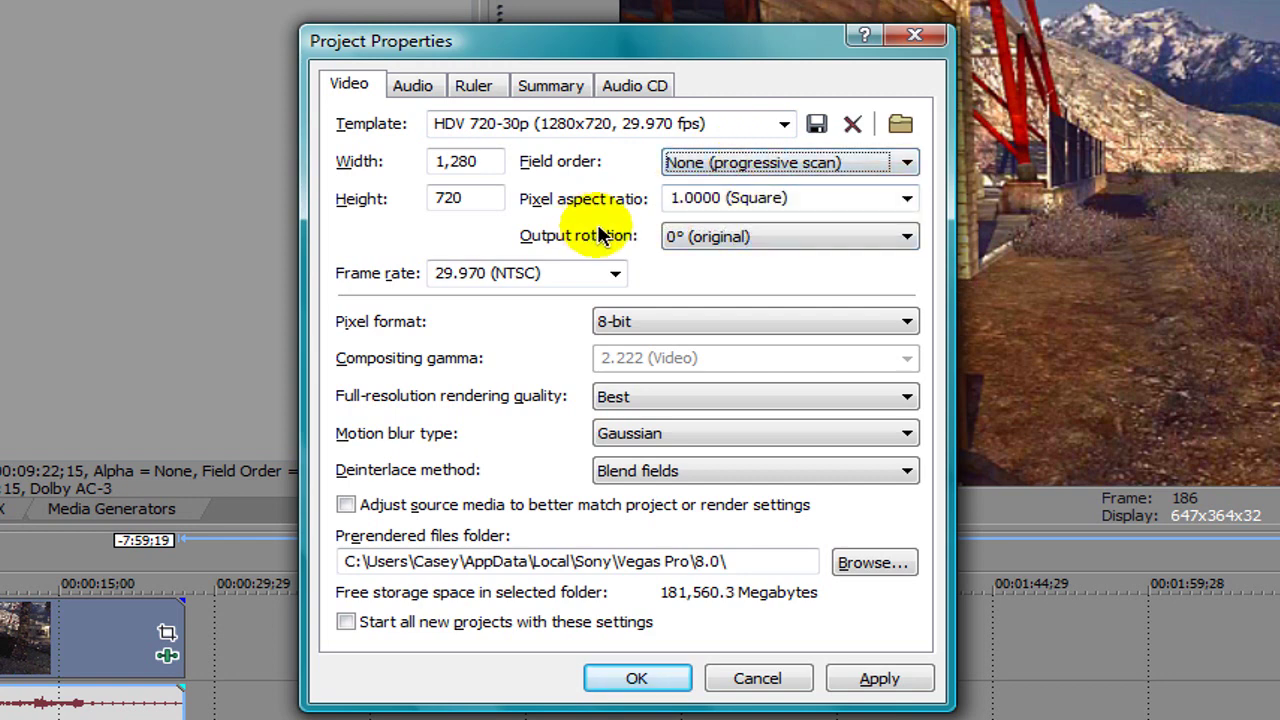
click(683, 240)
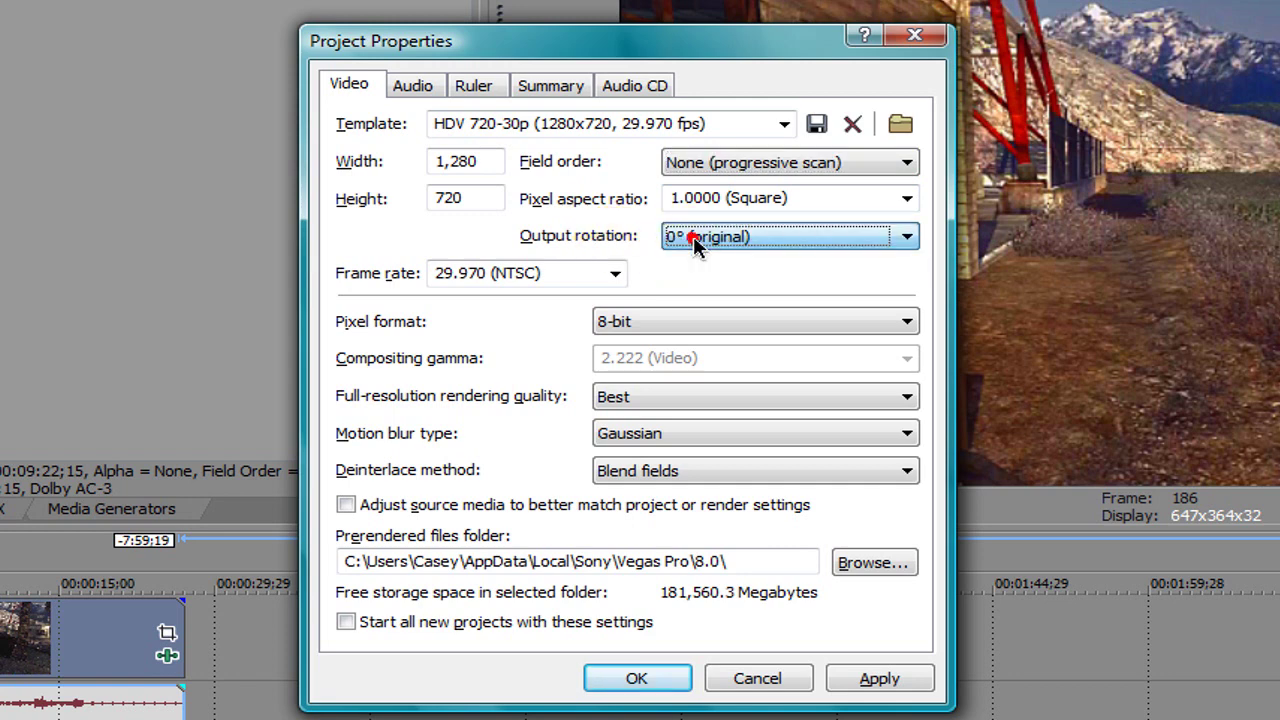
click(618, 272)
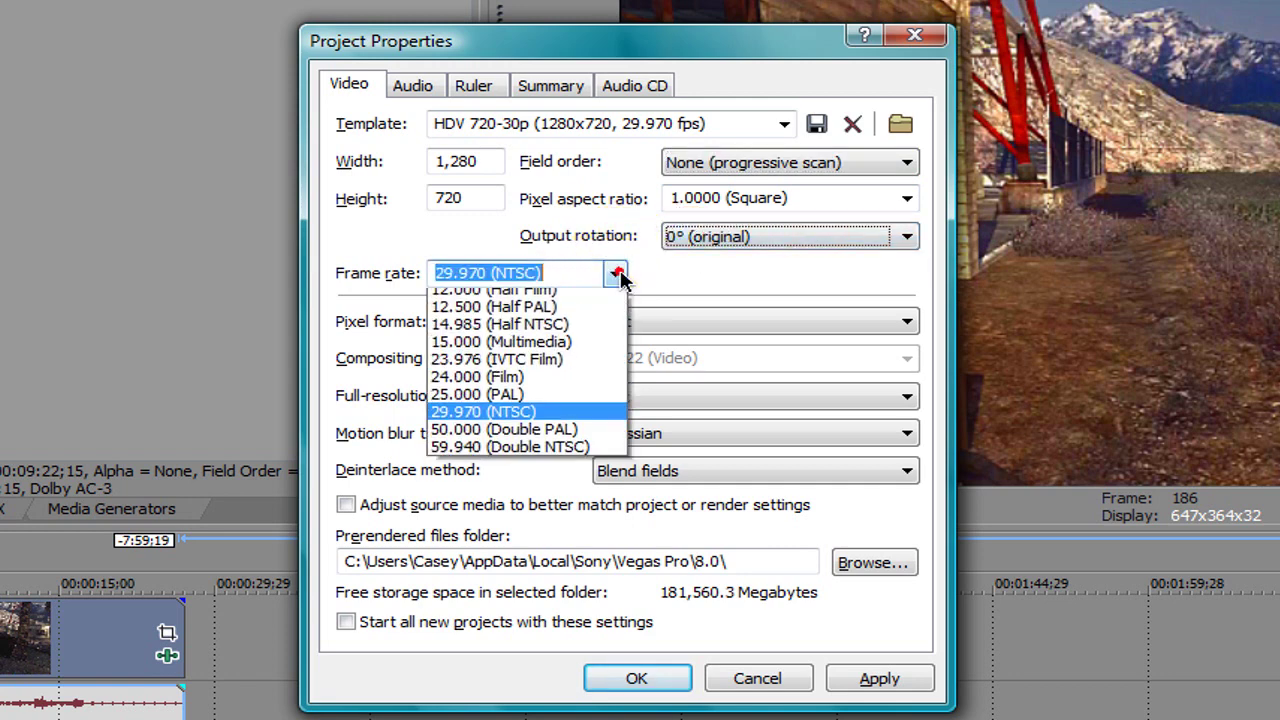
click(520, 421)
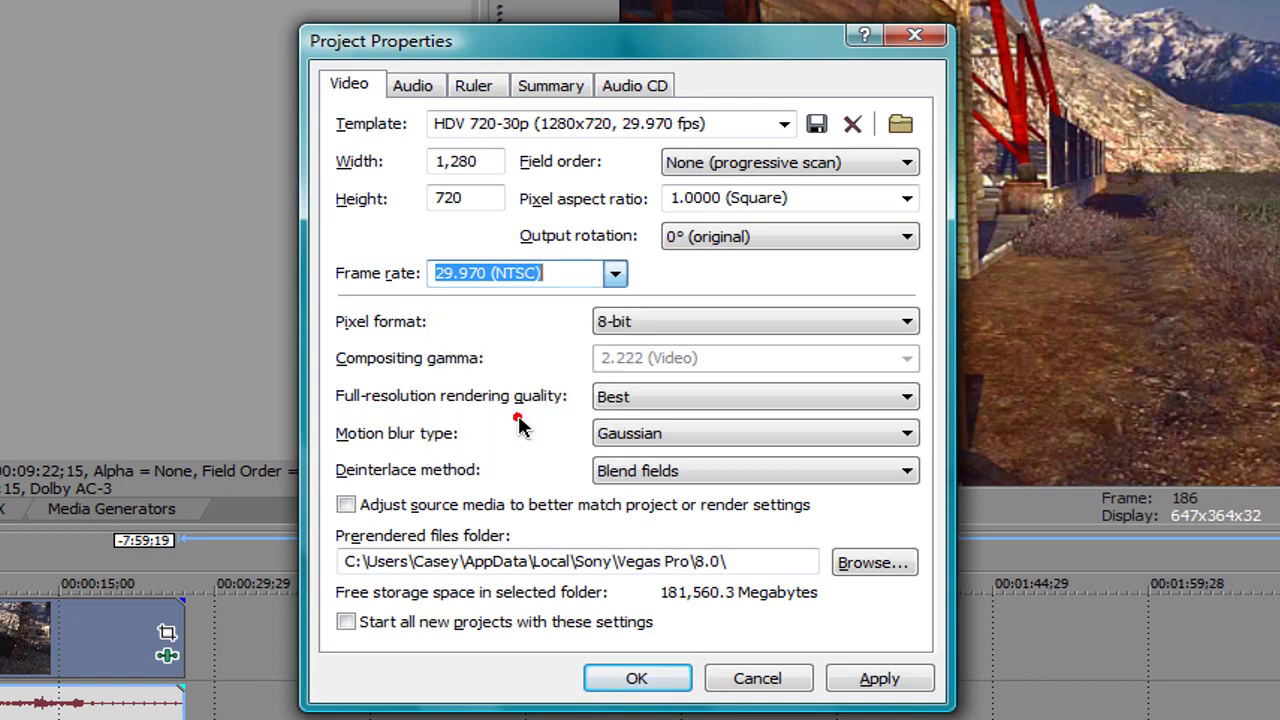
Step: Keep Best rendering quality, Gaussian motion blur and Blend fields deinterlacing, then apply the properties
click(660, 321)
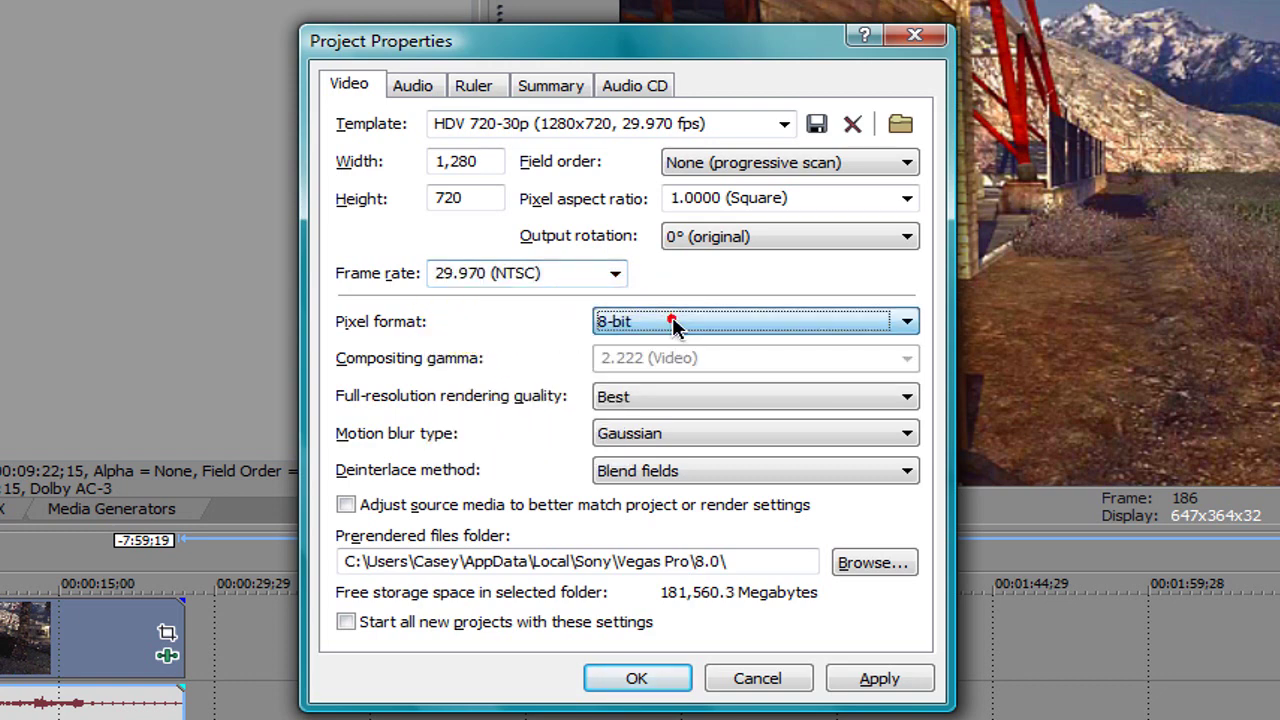
click(667, 395)
click(667, 395)
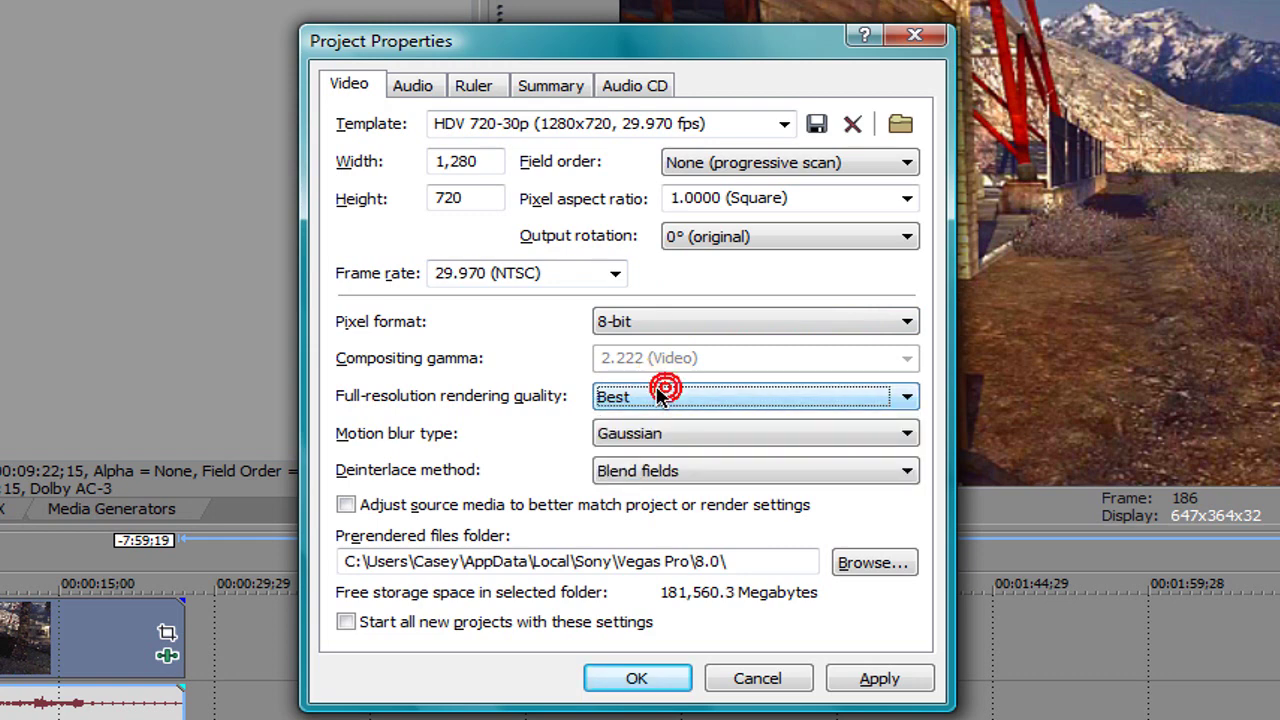
click(683, 438)
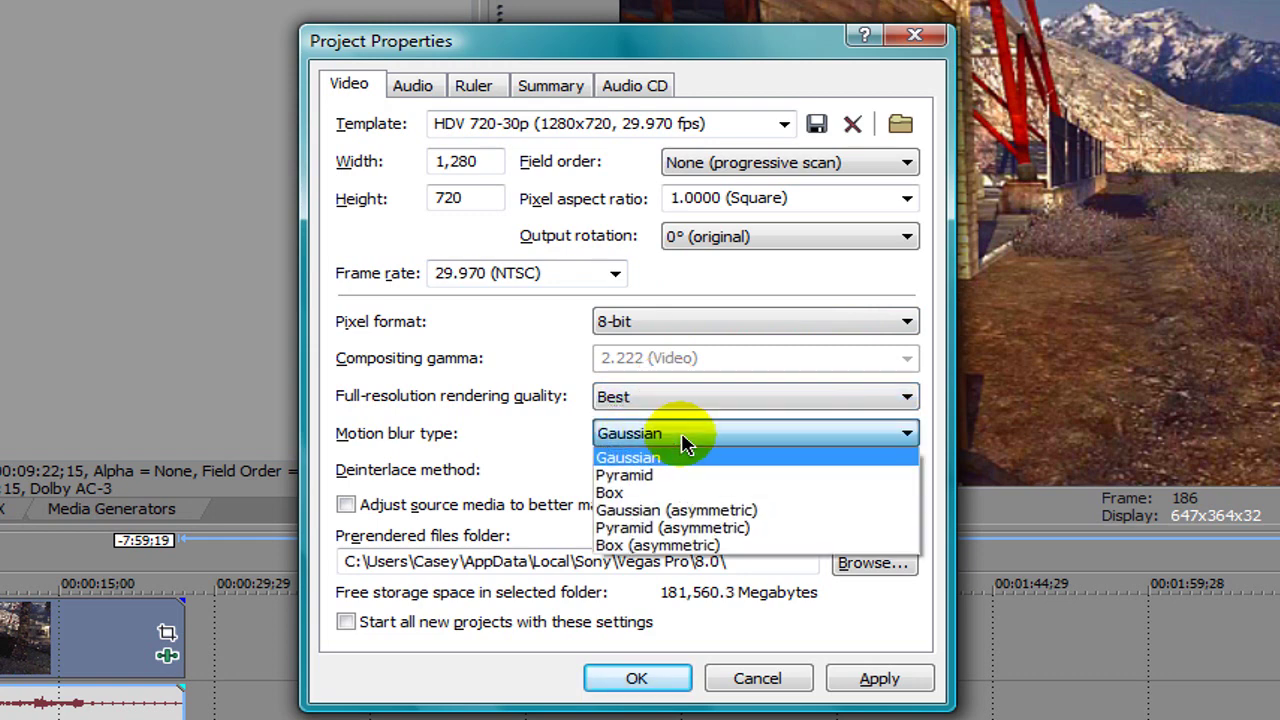
click(686, 436)
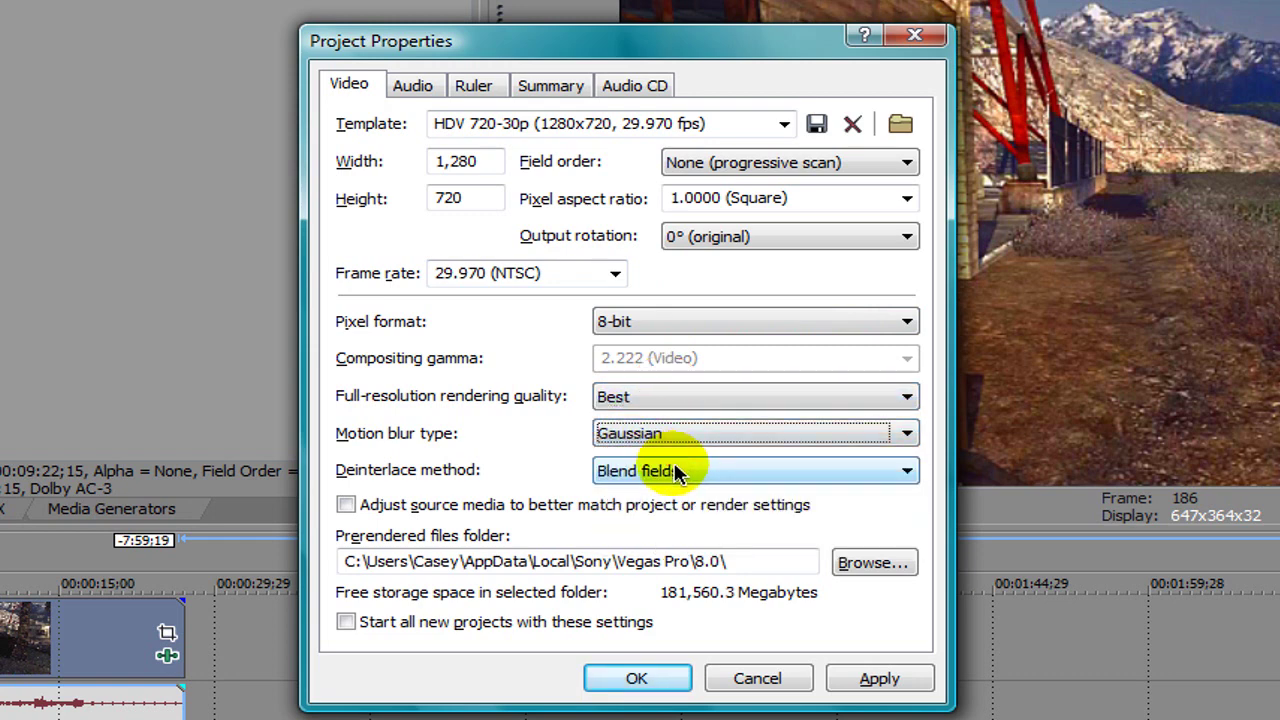
click(698, 470)
click(700, 472)
click(873, 679)
Step: Confirm Project Properties with OK, leaving the project at 1280x720x32, 29.970p
click(638, 676)
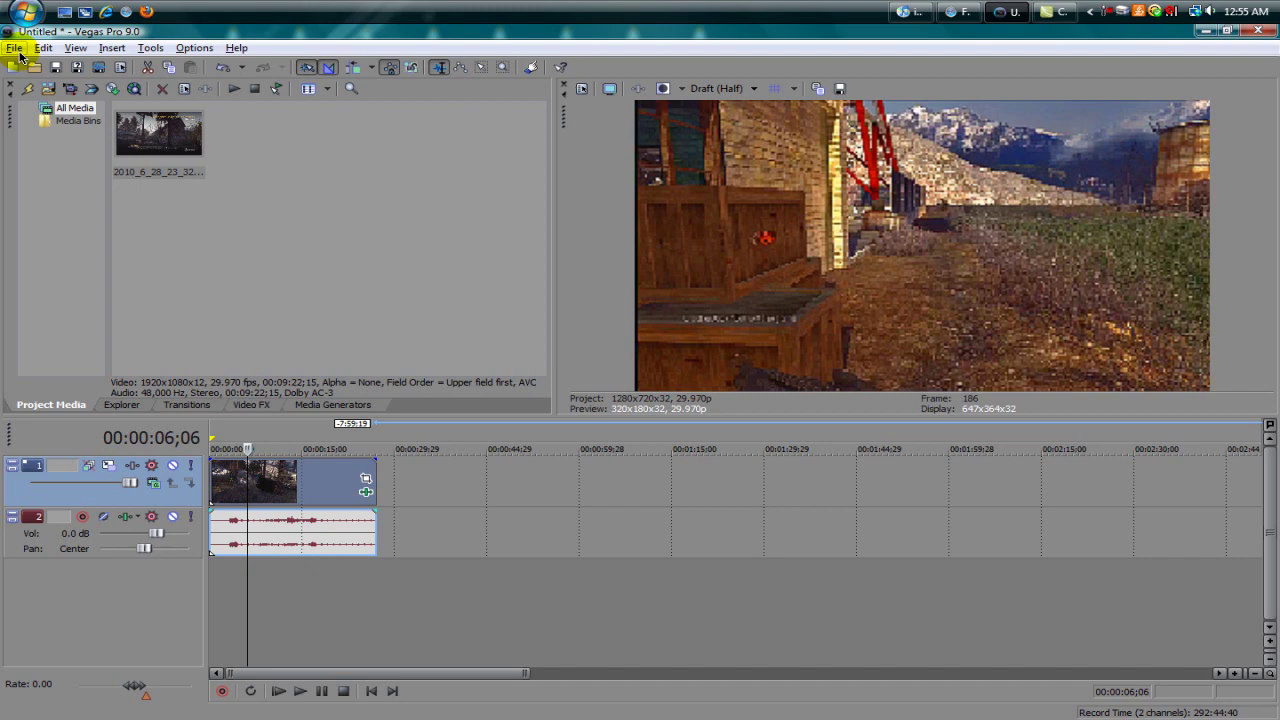
Step: Minimize Vegas and browse the YouTube gaming channel page in Firefox, returning to its featured Nuked video
click(1014, 8)
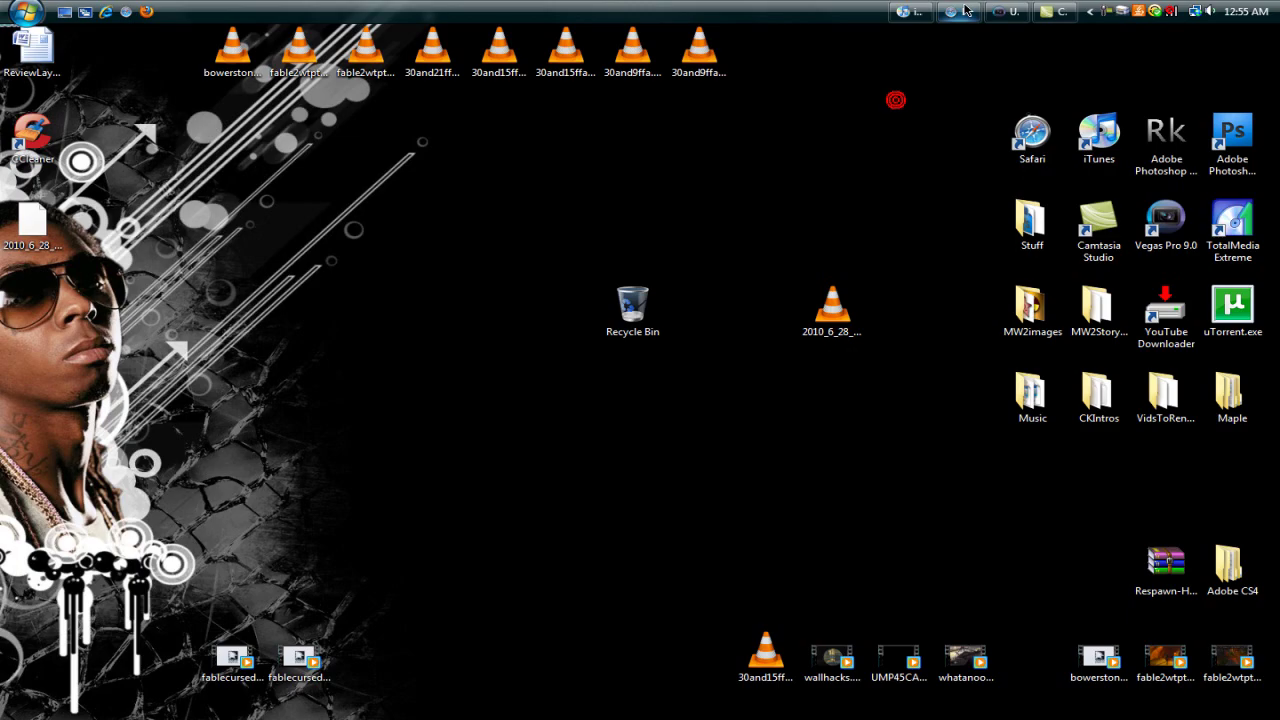
click(962, 10)
click(341, 113)
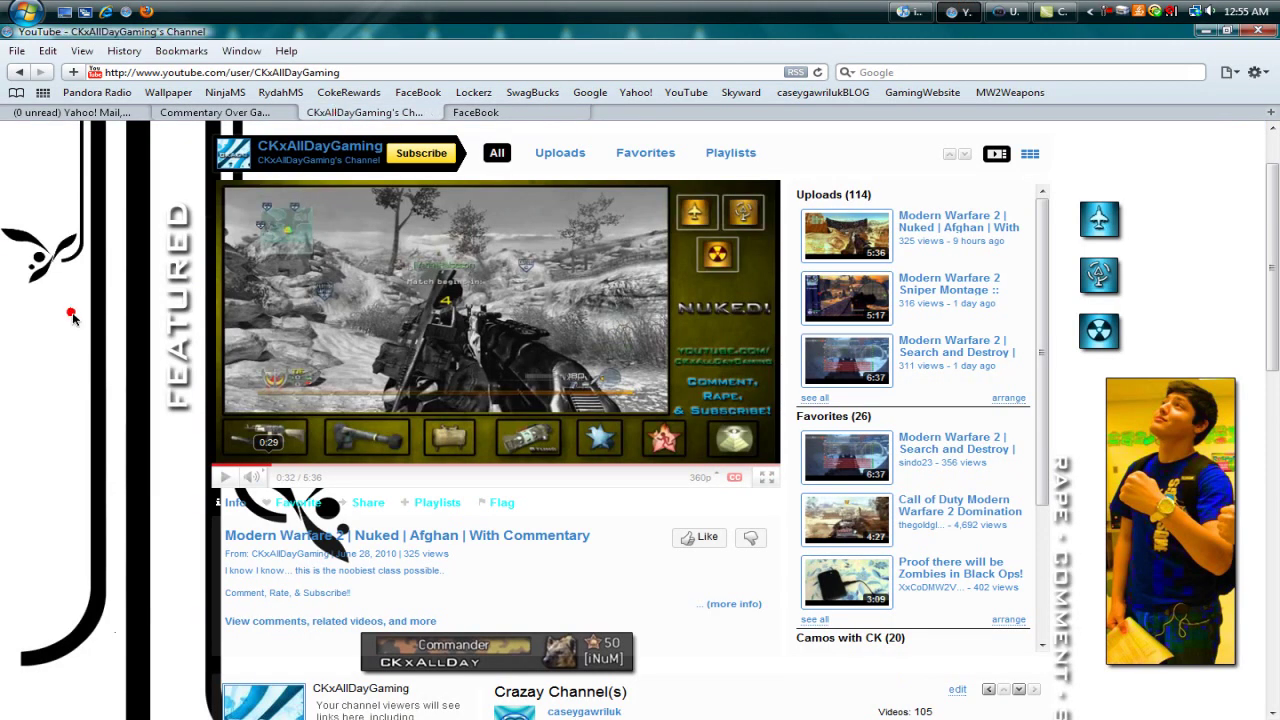
scroll(72, 318, down, 10)
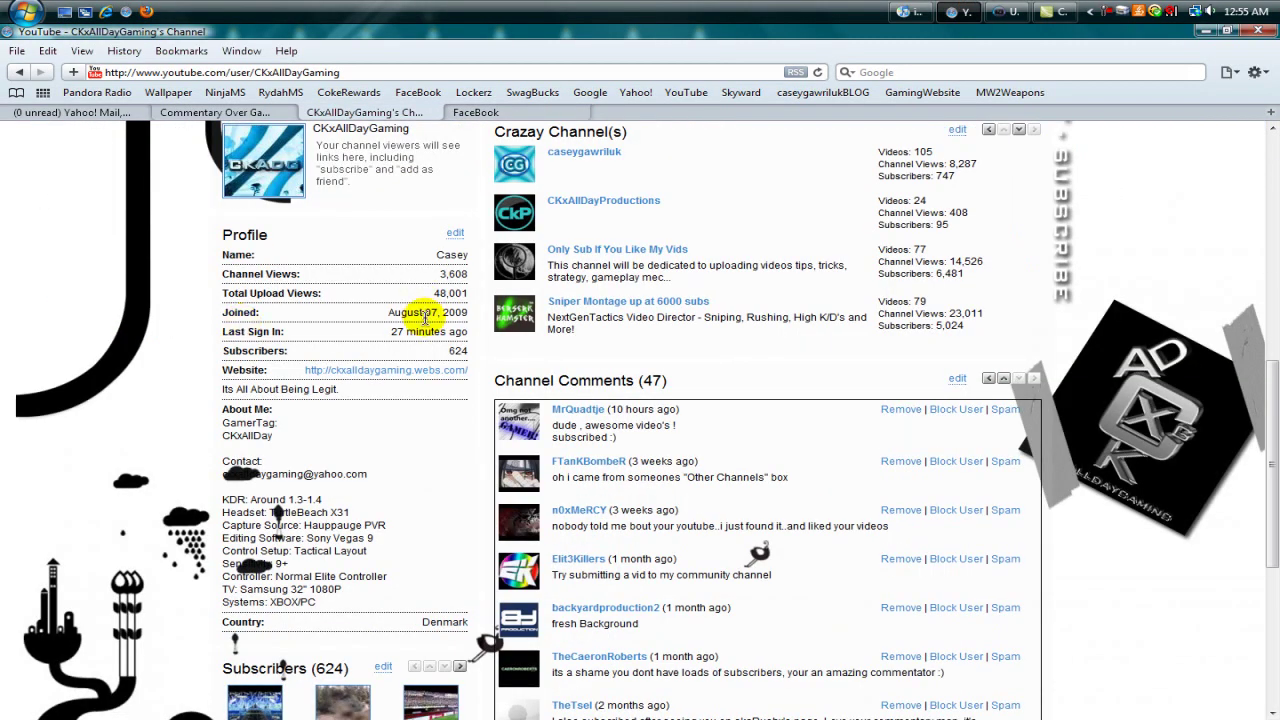
scroll(337, 334, down, 7)
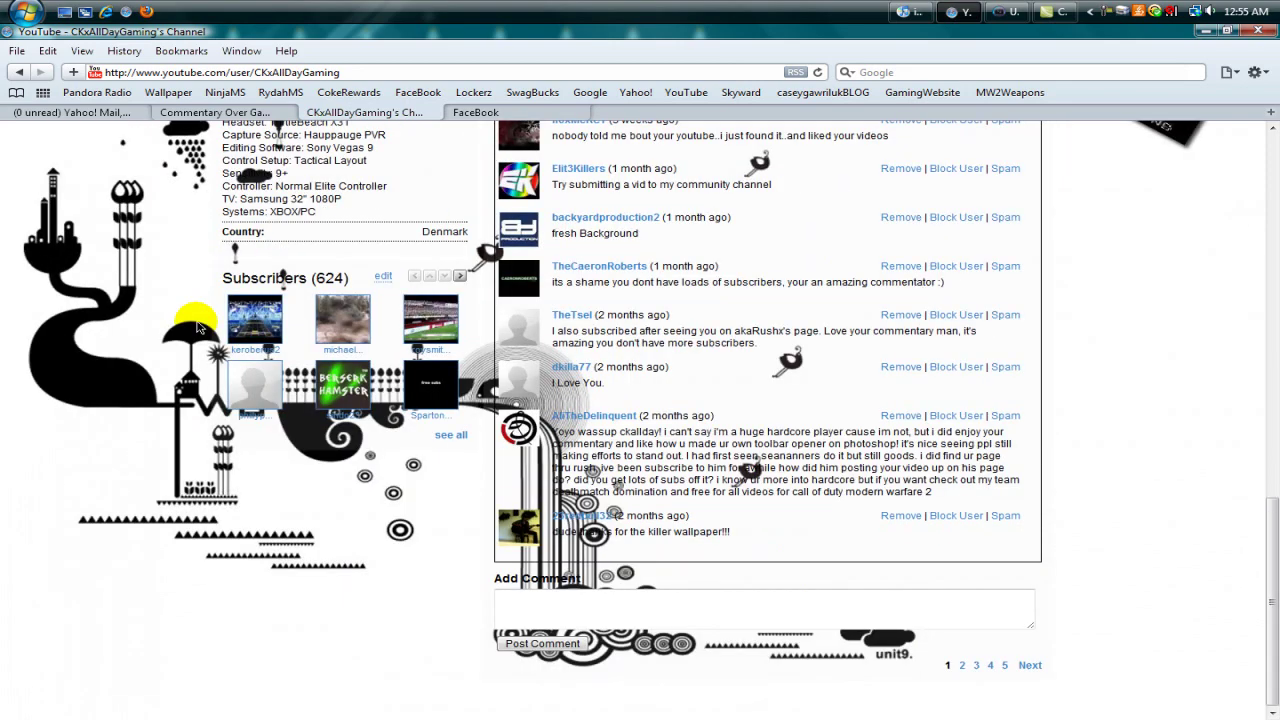
scroll(180, 310, up, 17)
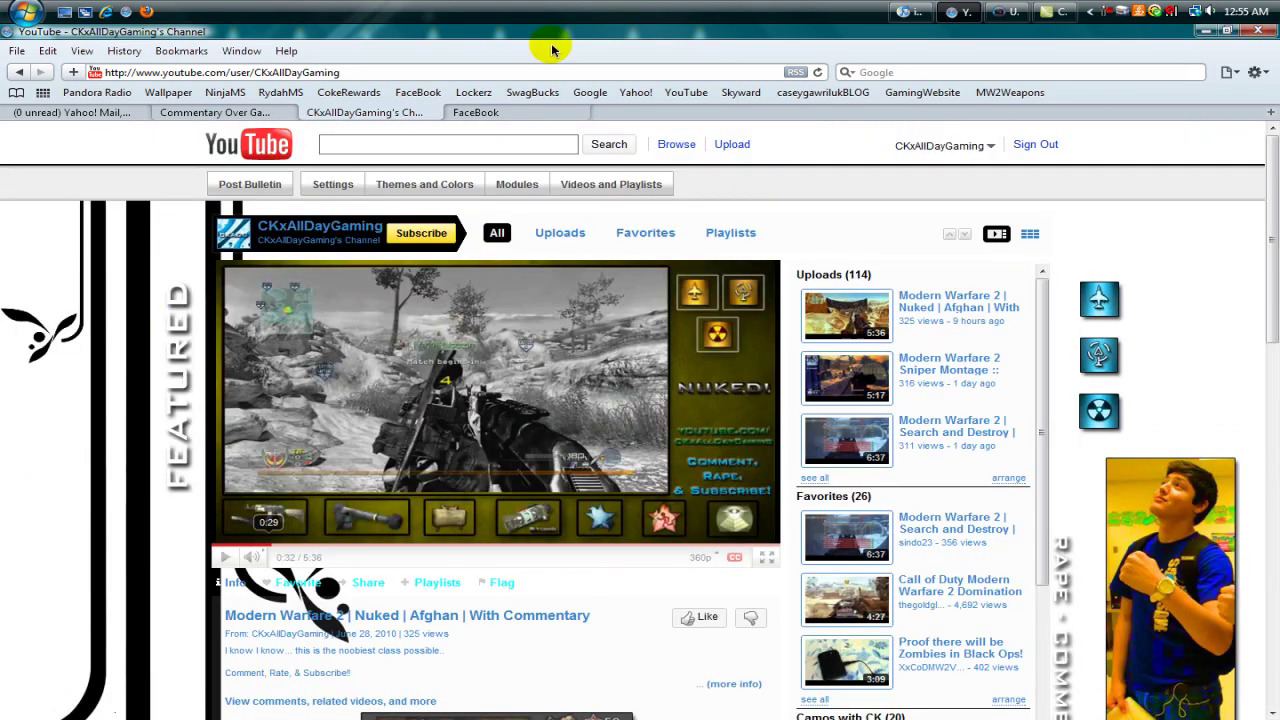